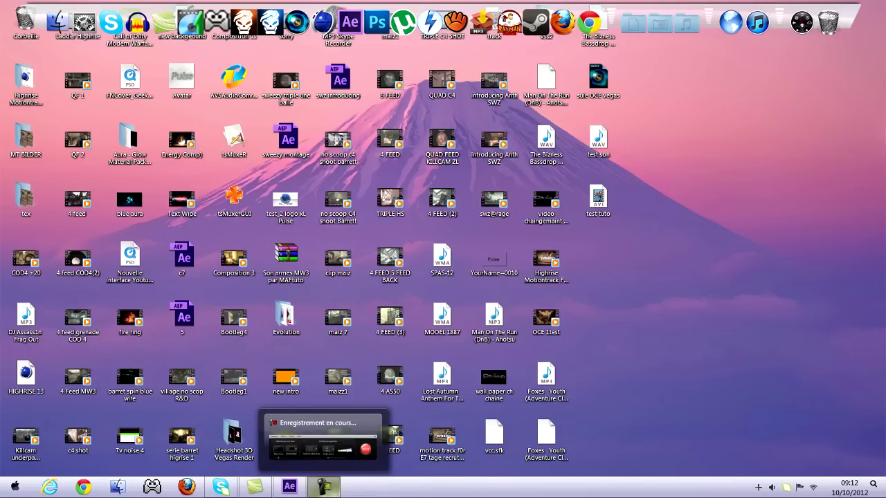
- Preview the OCE 1test clip in a video player from the desktop
mouse_move(289, 487)
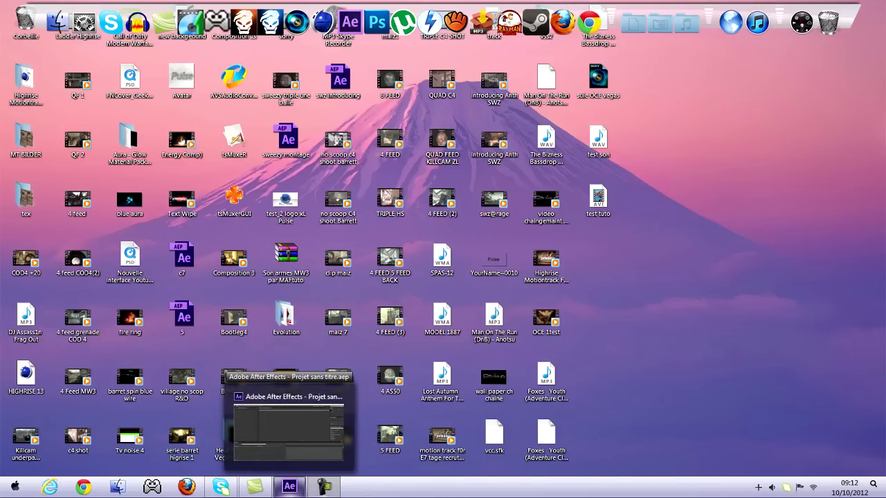
click(287, 426)
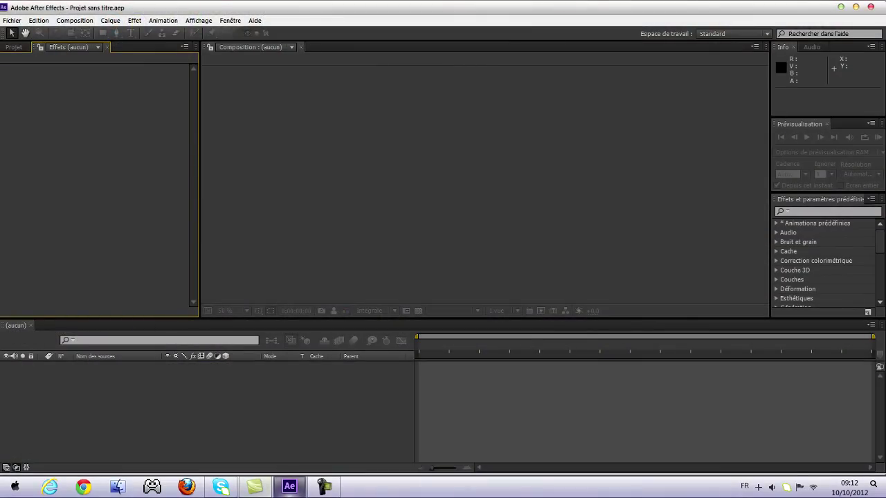
key(super+d)
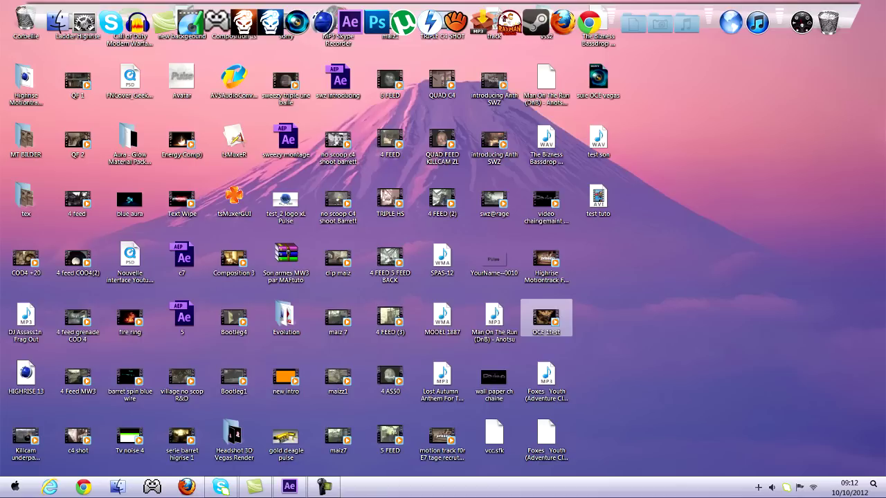
key(F2)
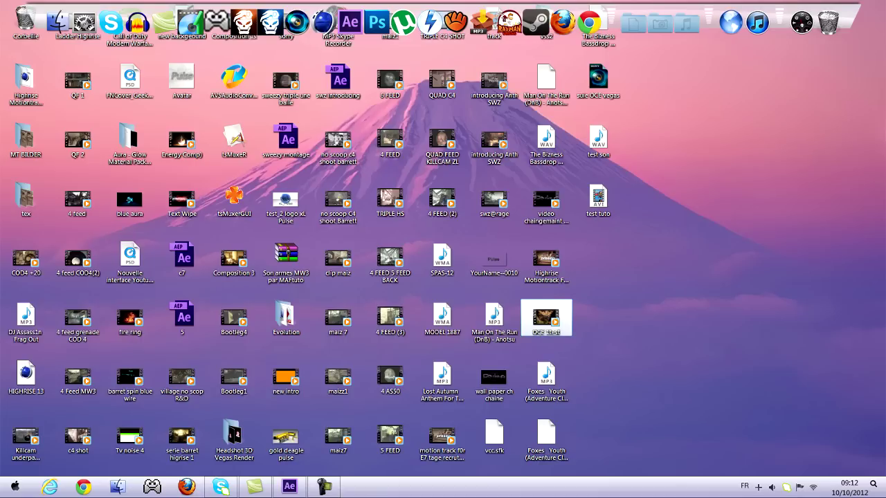
key(Return)
key(Return)
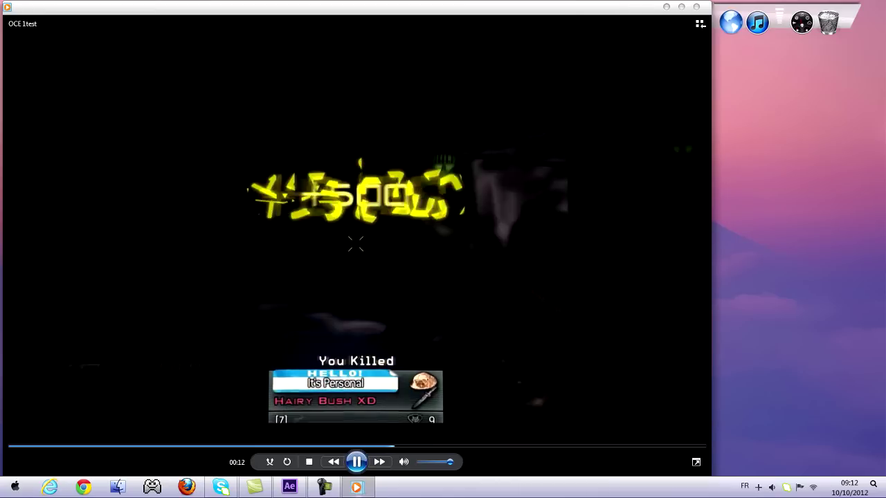
key(alt+F4)
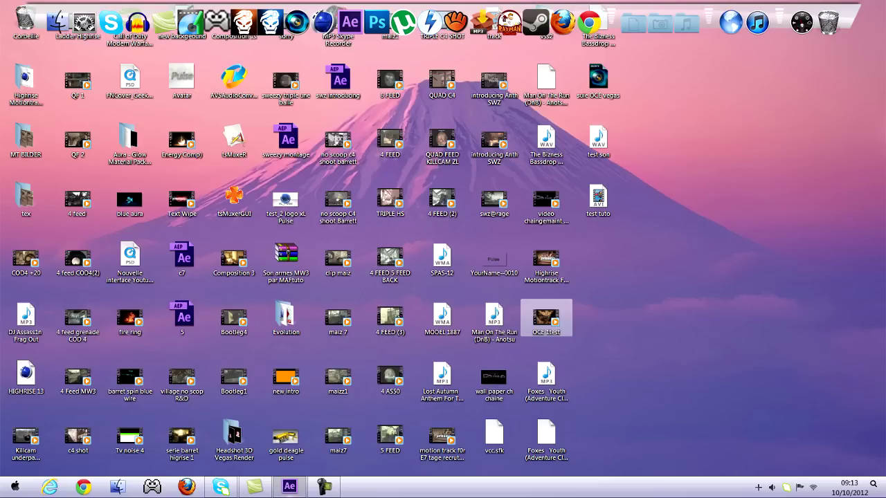
- Import the OCE 1test clip into the project and build a composition from it
drag(546, 318, 294, 487)
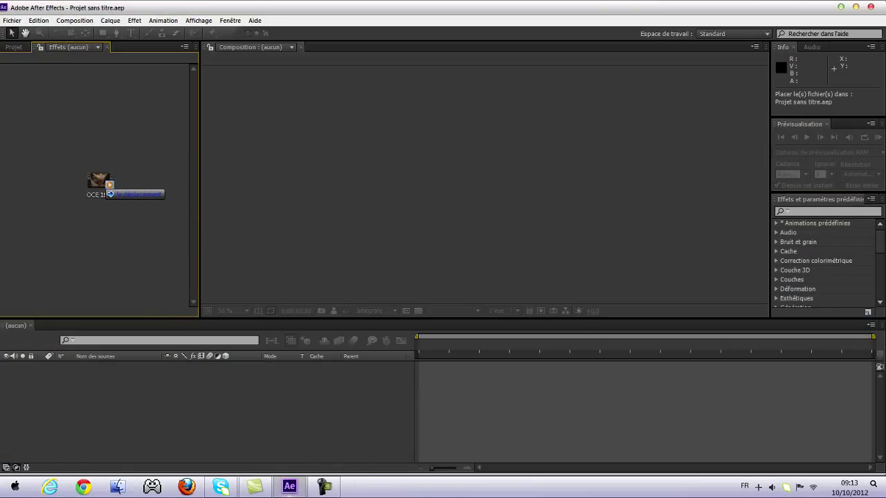
drag(294, 488, 98, 182)
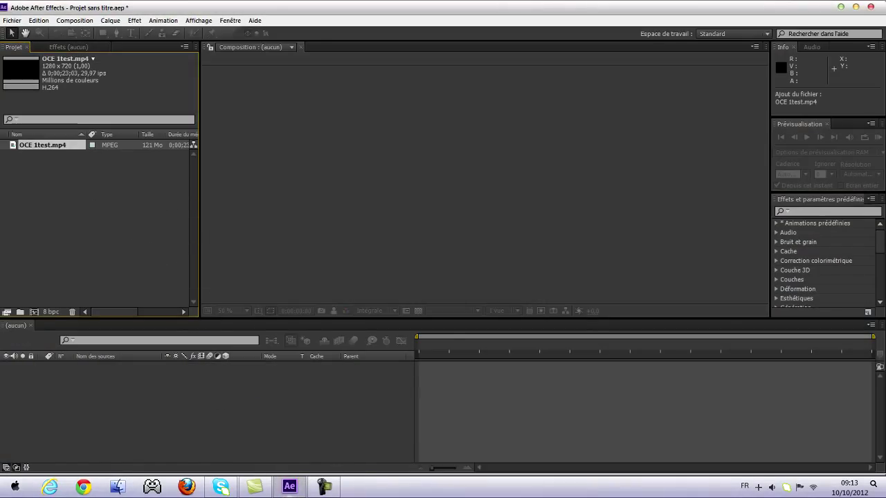
mouse_move(43, 145)
mouse_down()
mouse_move(35, 300)
mouse_move(7, 312)
mouse_up()
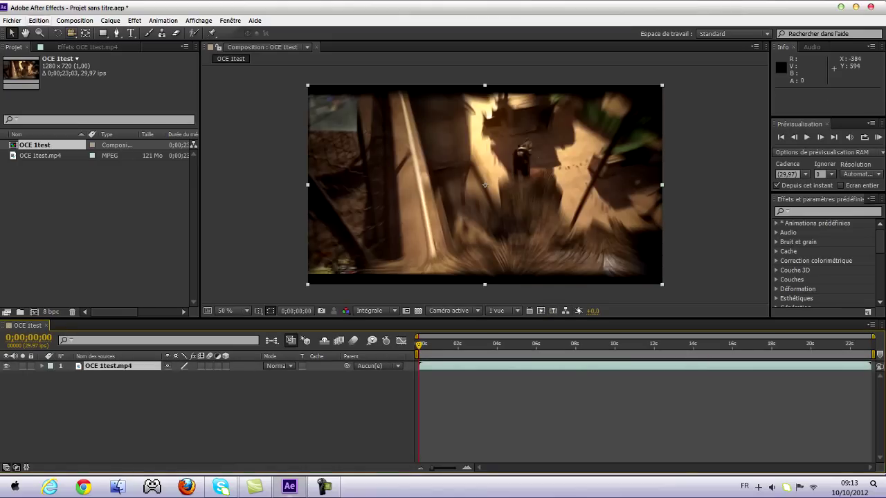
- Add a new empty 1280×720 composition named Composition 1
key(alt+c)
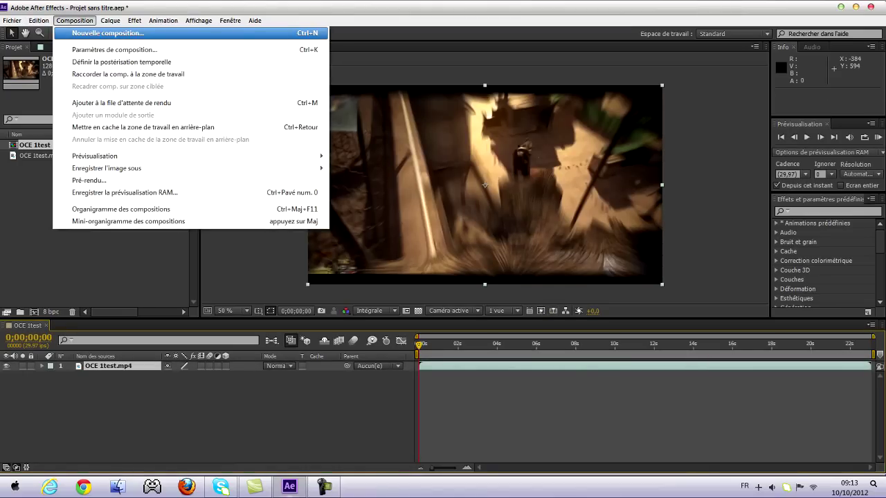
key(Return)
key(Return)
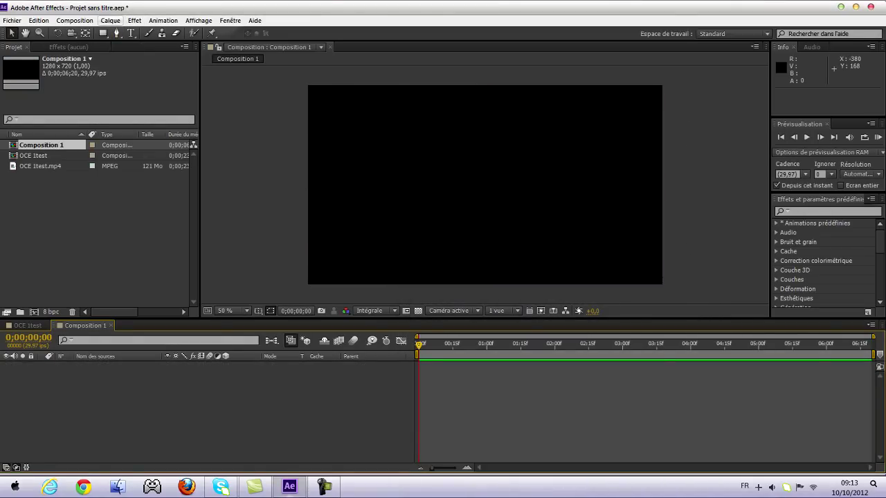
right_click(231, 255)
- Create a full-frame black 1280×720 solid, Noir uni 1, in Composition 1
mouse_move(442, 261)
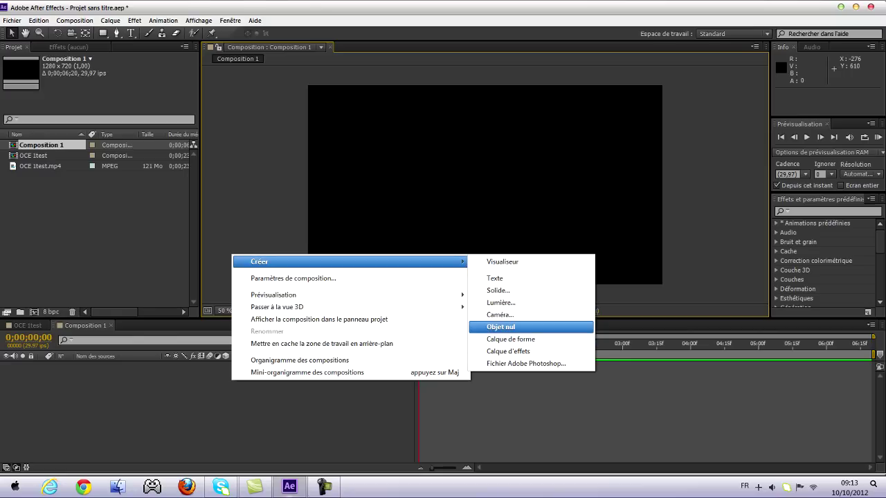
click(499, 290)
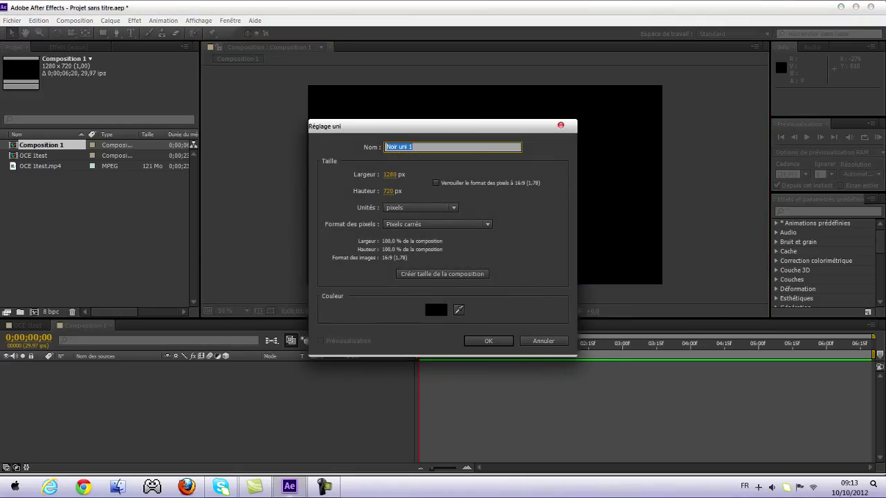
key(Return)
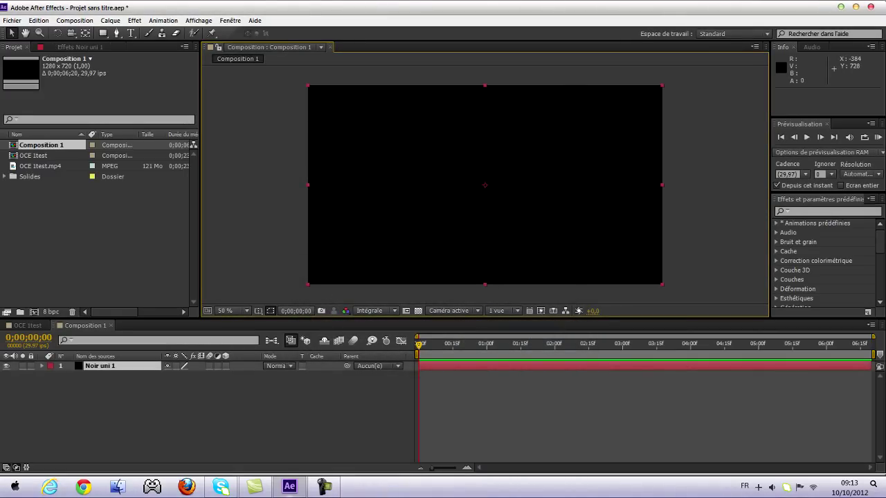
key(ctrl+t)
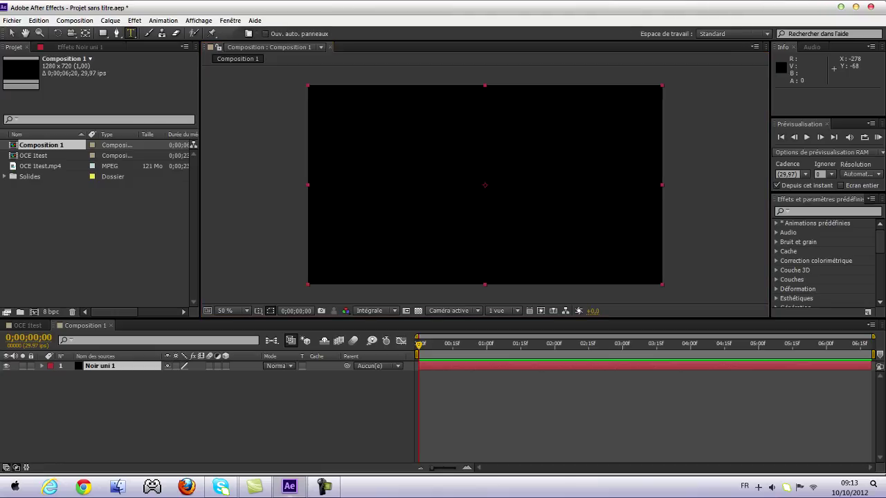
- Type a +500 text layer and move it down-left into the frame
click(395, 145)
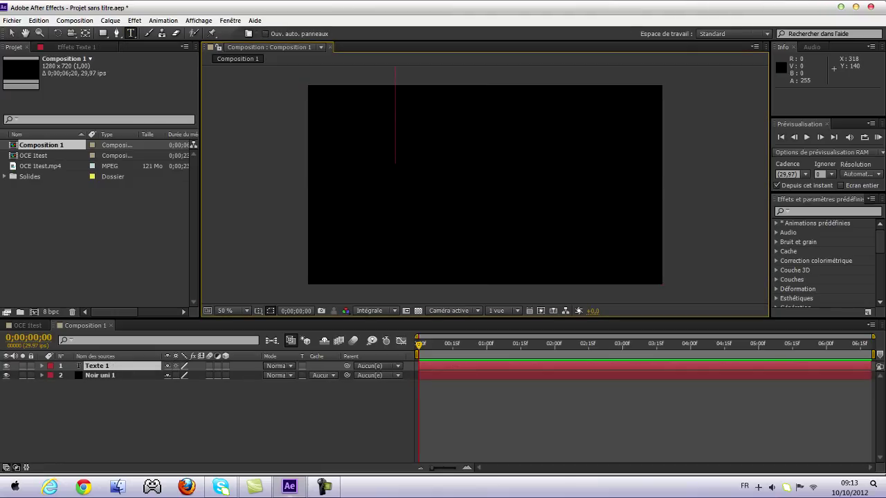
text(I )
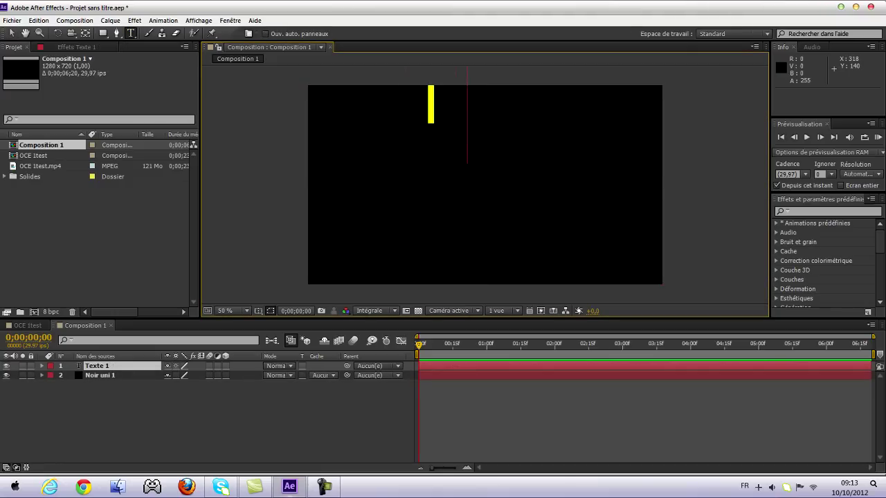
text(500)
drag(428, 164, 395, 279)
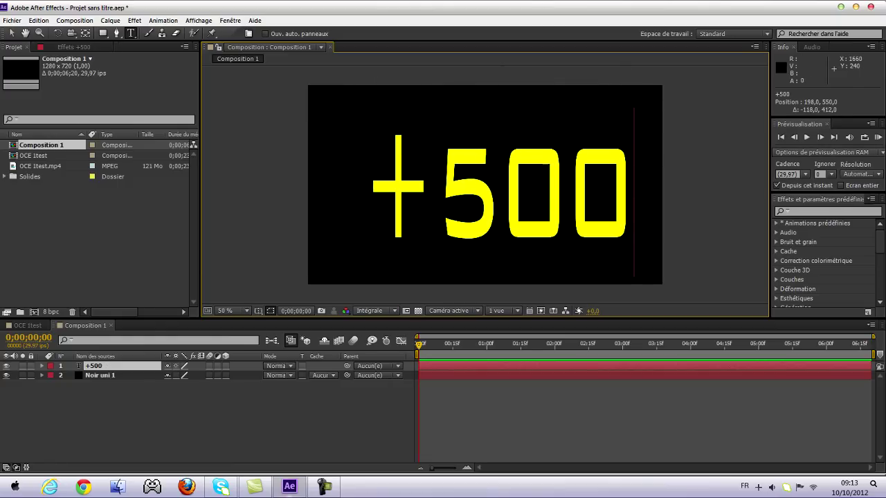
- In the Texte workspace, set the +500 fill colour to yellow F6FF00
click(733, 33)
click(722, 127)
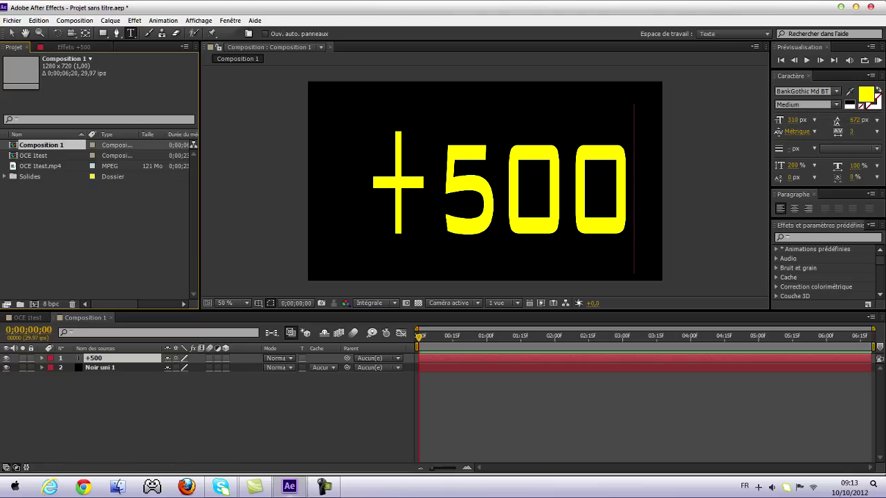
click(866, 95)
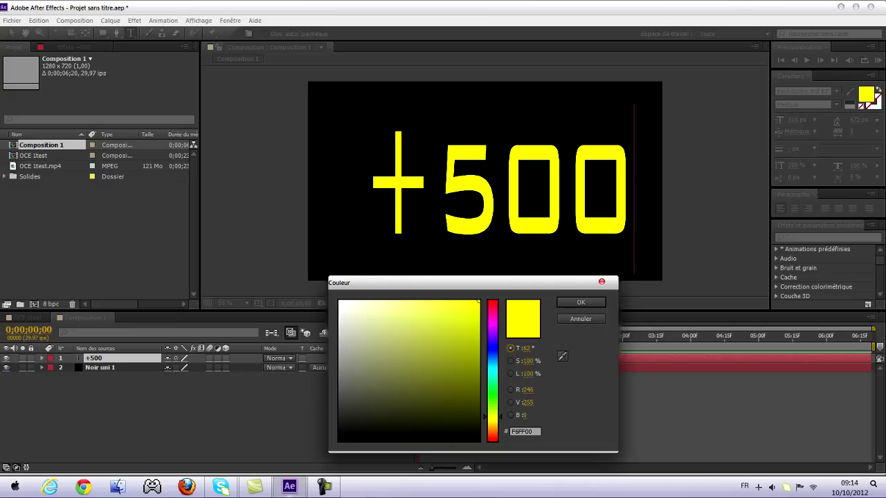
key(Return)
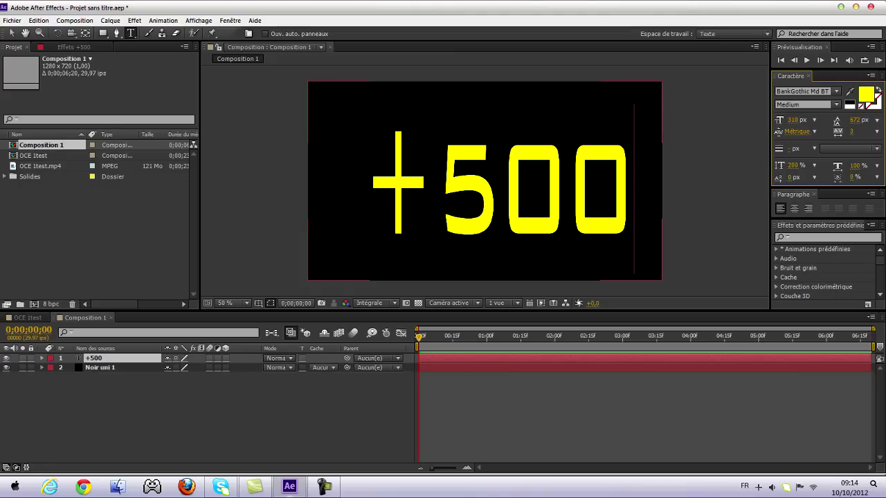
key(Return)
key(Caps_Lock)
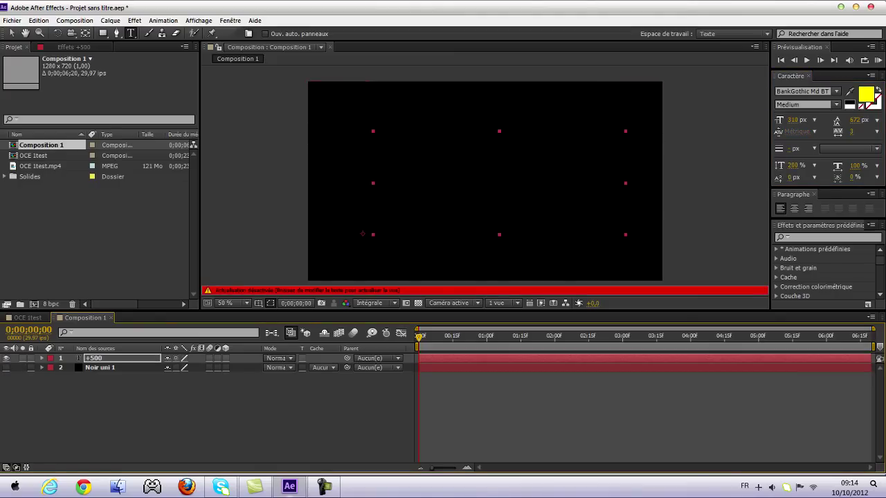
- Play the OCE 1test composition from around 12 seconds to see the +500 moment
key(Caps_Lock)
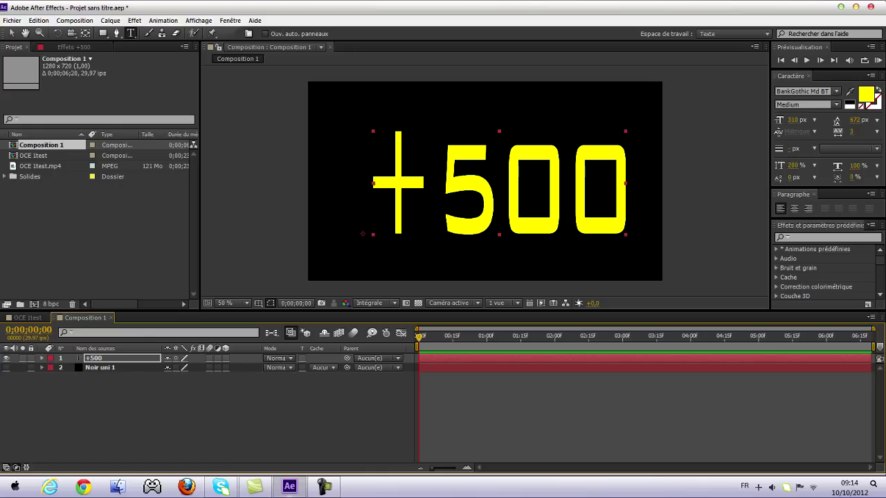
click(27, 317)
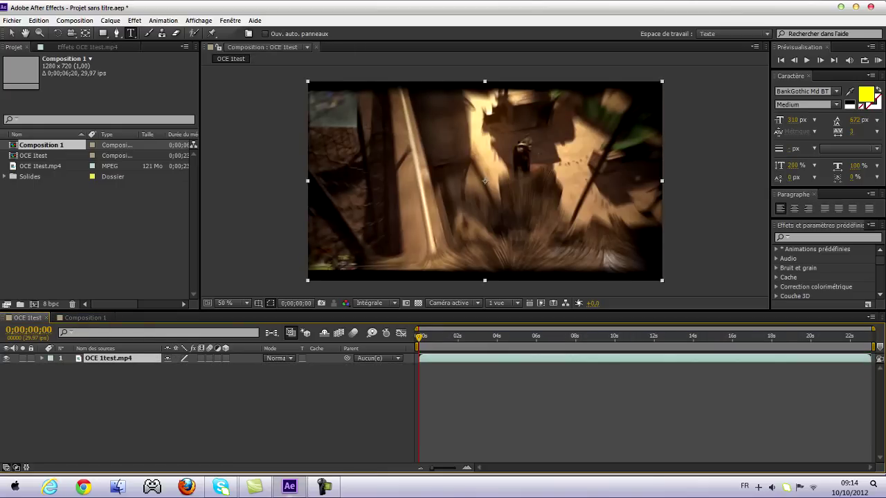
click(634, 336)
key(space)
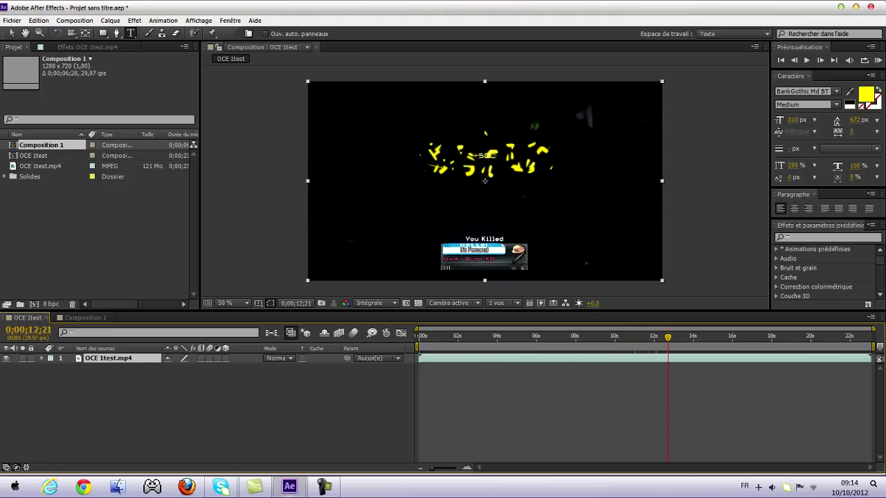
- Delete the OCE 1test.mp4 layer via Edition > Effacer and minimise After Effects
click(12, 20)
mouse_move(38, 20)
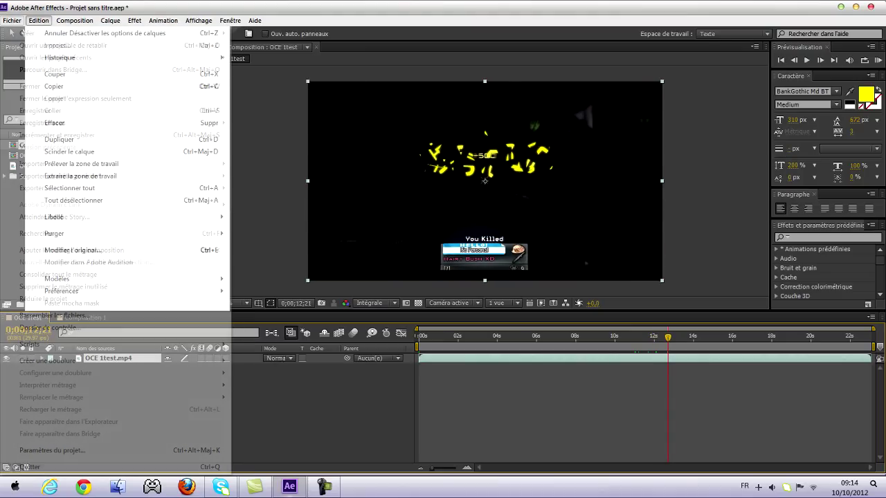
click(55, 122)
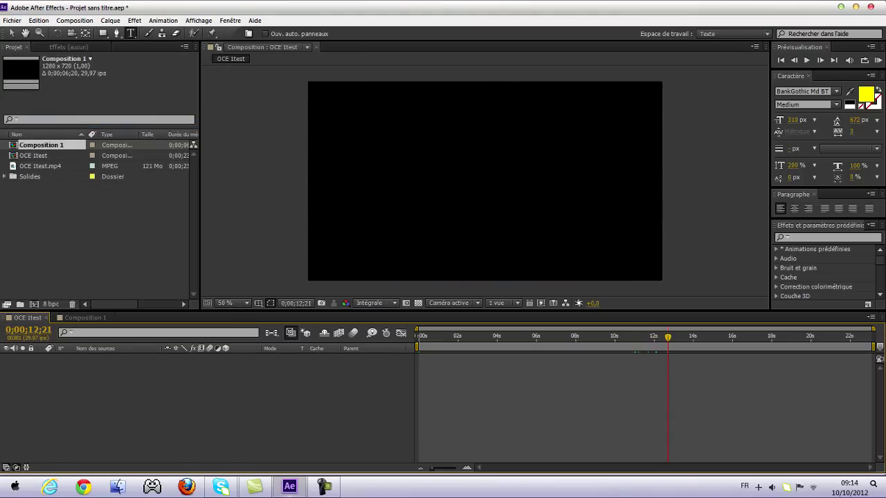
key(super+d)
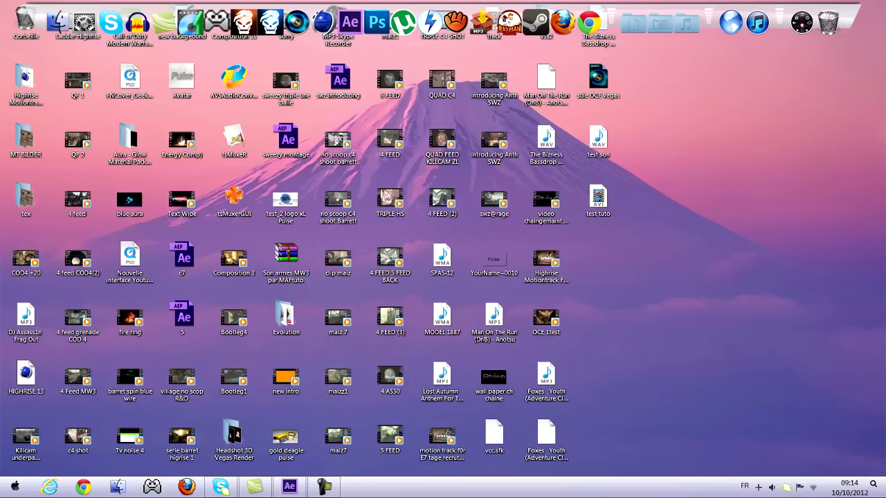
- Import Ladder Highrise.mp4 and layer Composition 1 above it in the OCE 1test timeline
mouse_move(58, 23)
mouse_down()
mouse_move(171, 275)
mouse_move(294, 488)
mouse_up()
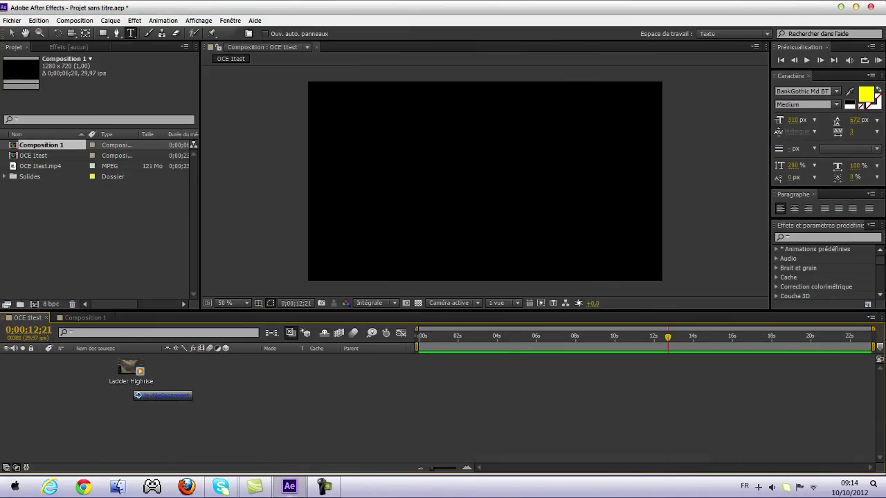
drag(294, 488, 132, 367)
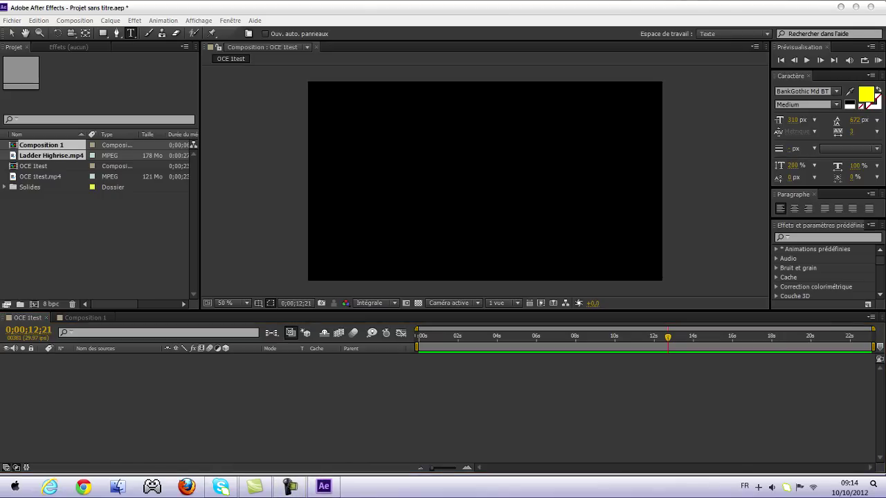
drag(52, 155, 94, 360)
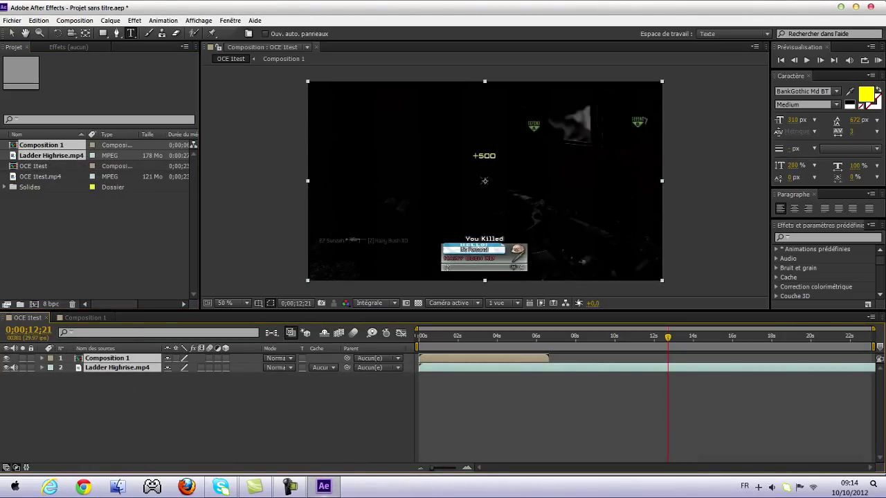
- Snap the Composition 1 layer's in-point to 0;00;12;21 in the OCE 1test timeline
key(F2)
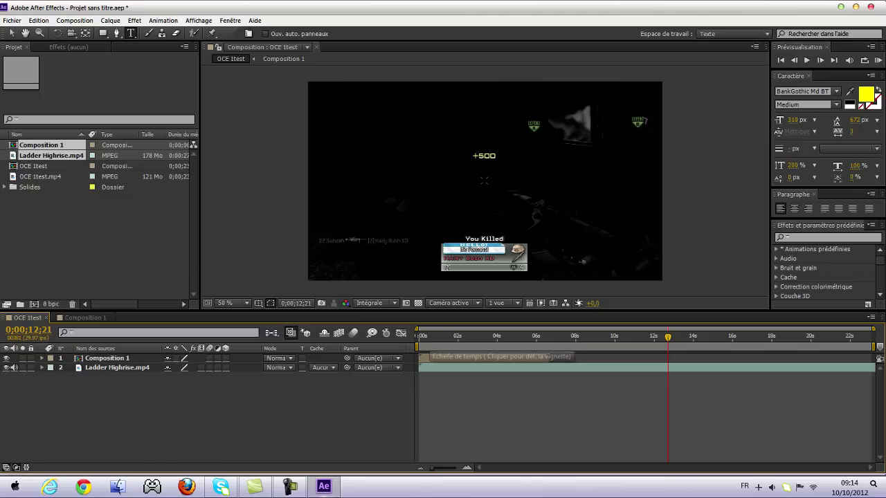
drag(484, 358, 724, 359)
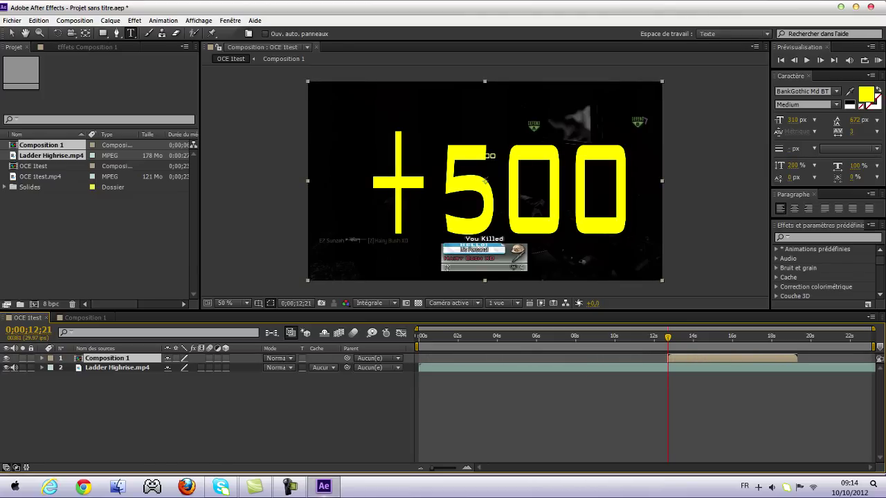
key(semicolon)
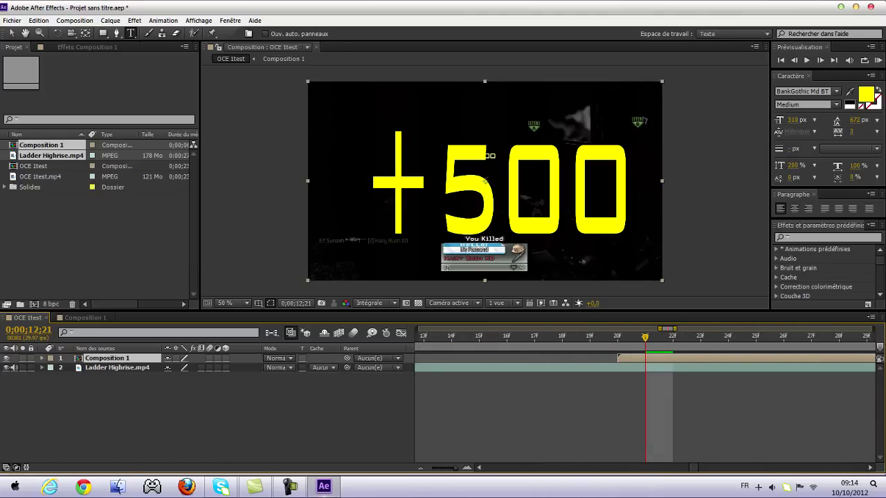
key(bracketleft)
key(semicolon)
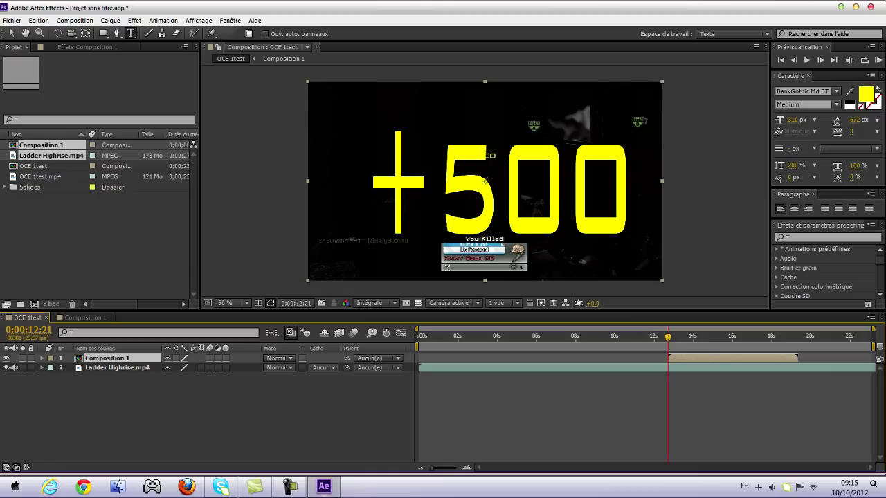
mouse_move(289, 486)
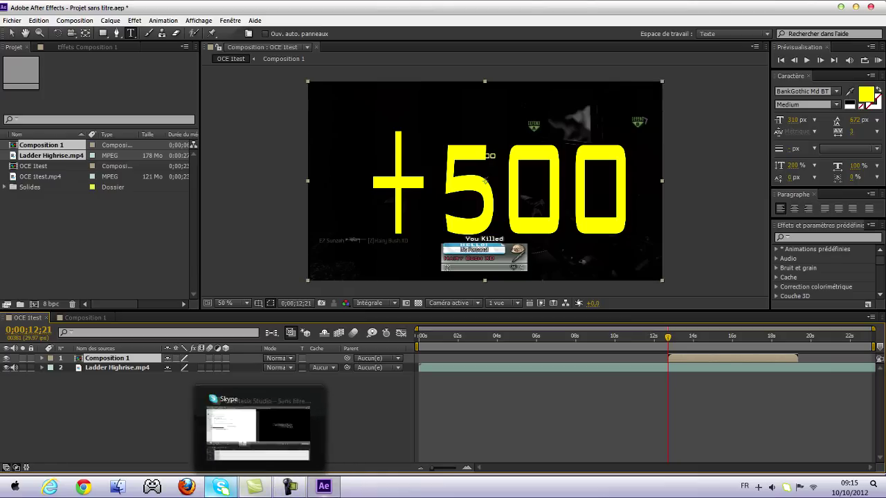
mouse_move(255, 486)
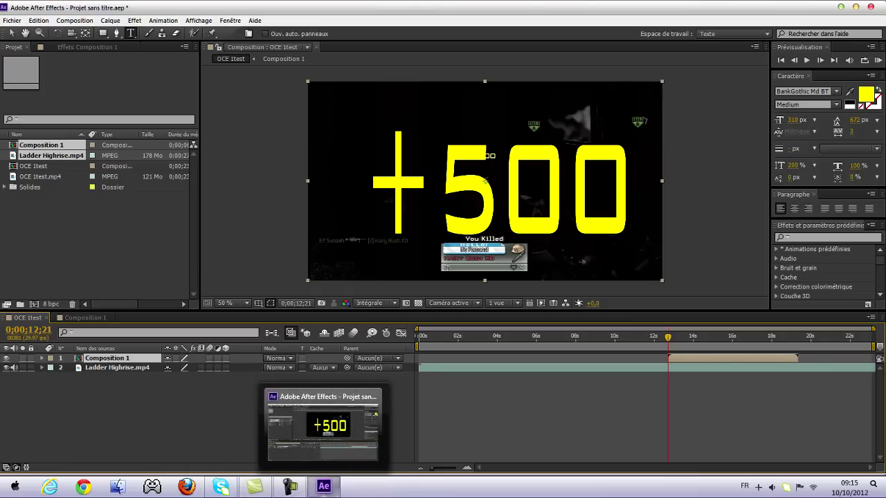
- Scale down the +500 text in Composition 1, then nudge the nested +500 slightly up-left
click(83, 318)
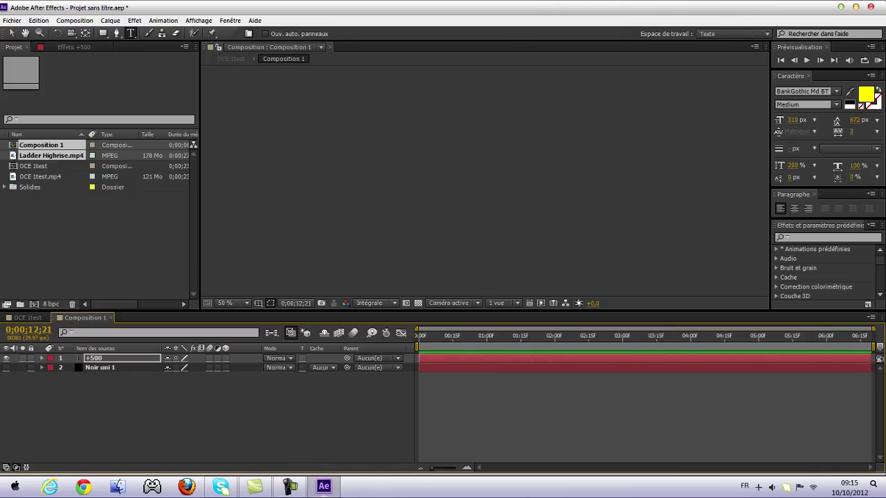
key(Home)
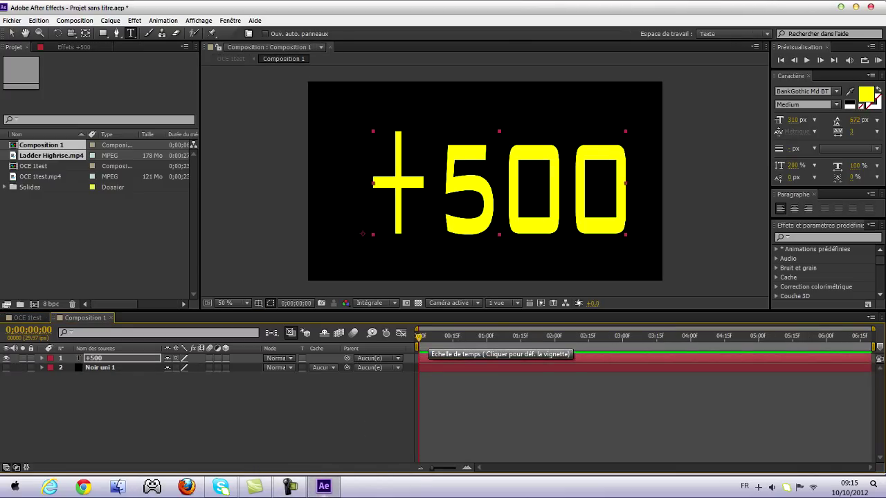
key(v)
key(F2)
click(470, 186)
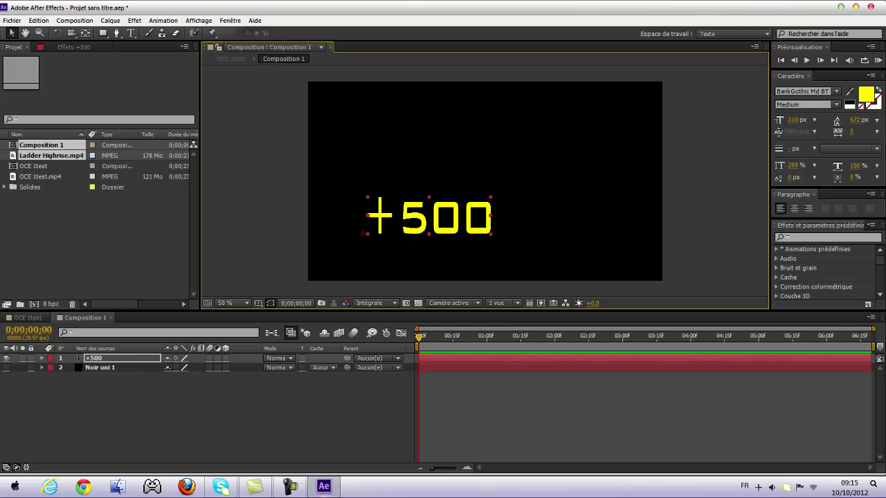
click(27, 318)
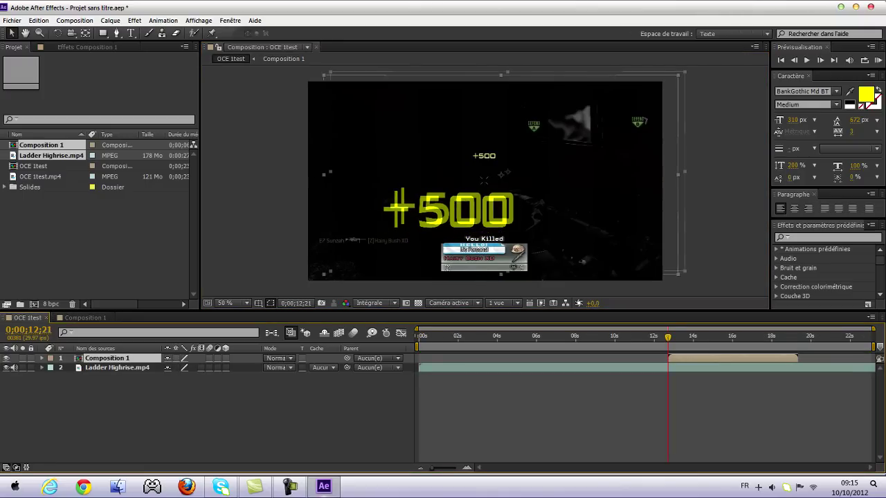
drag(483, 156, 481, 151)
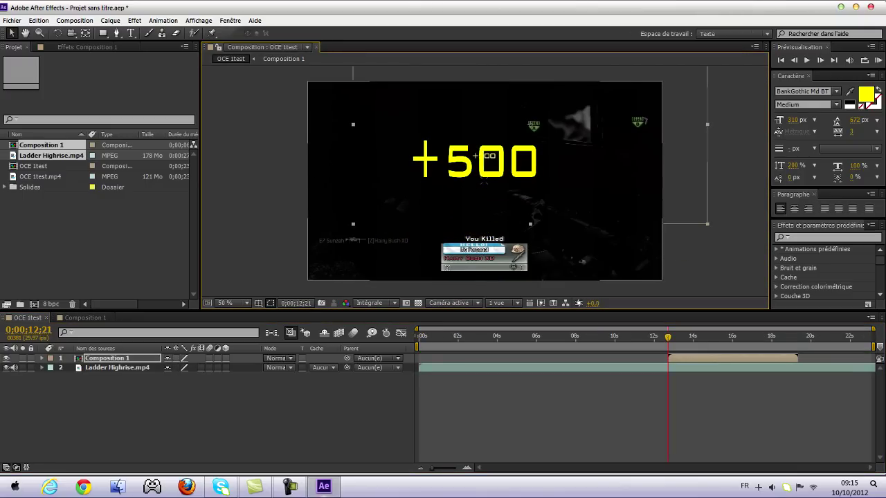
- Play and RAM-preview the kill, then park the playhead on 0;00;12;13
key(space)
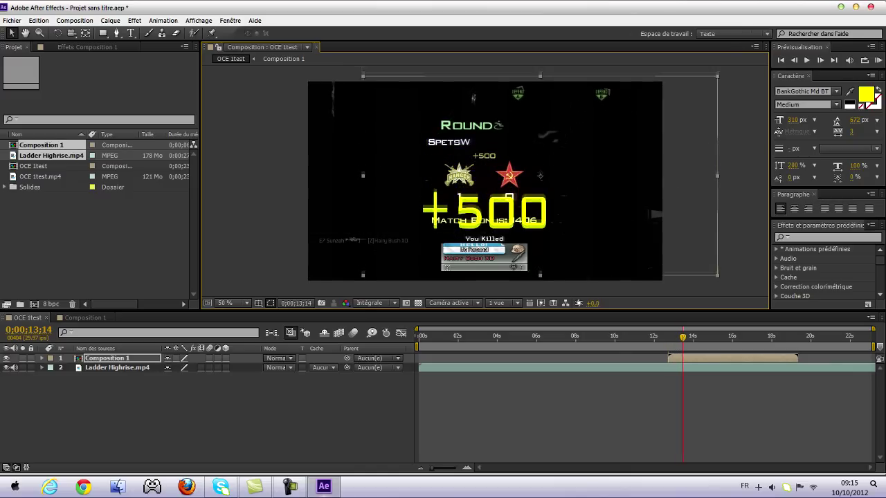
click(640, 337)
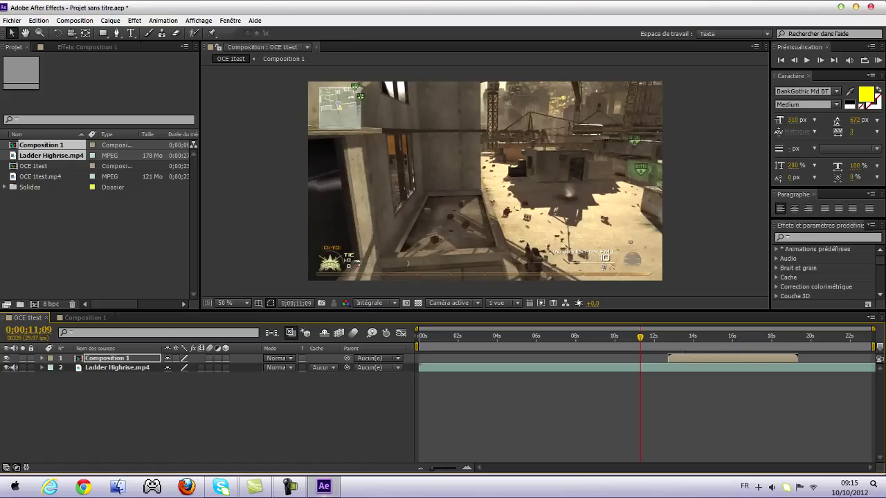
click(806, 61)
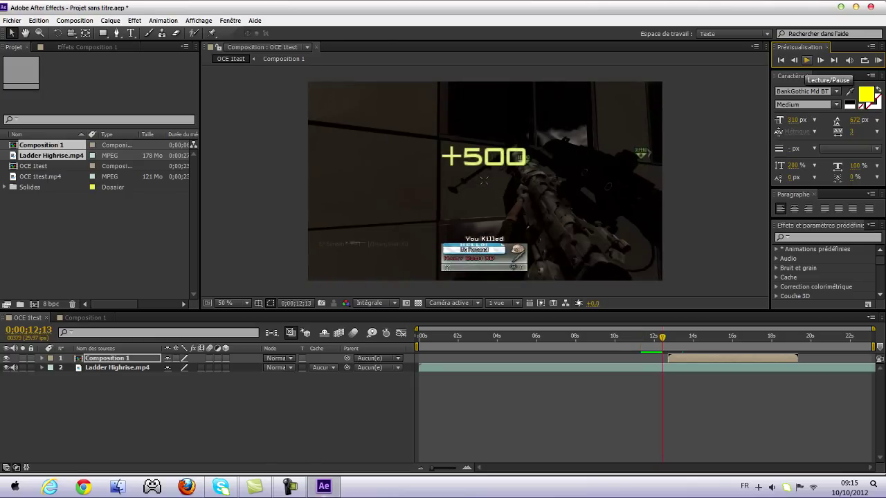
click(794, 60)
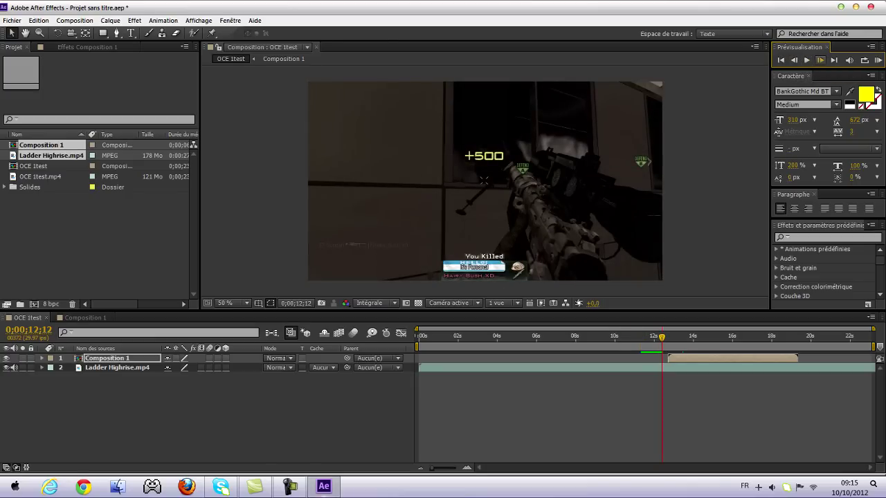
click(820, 60)
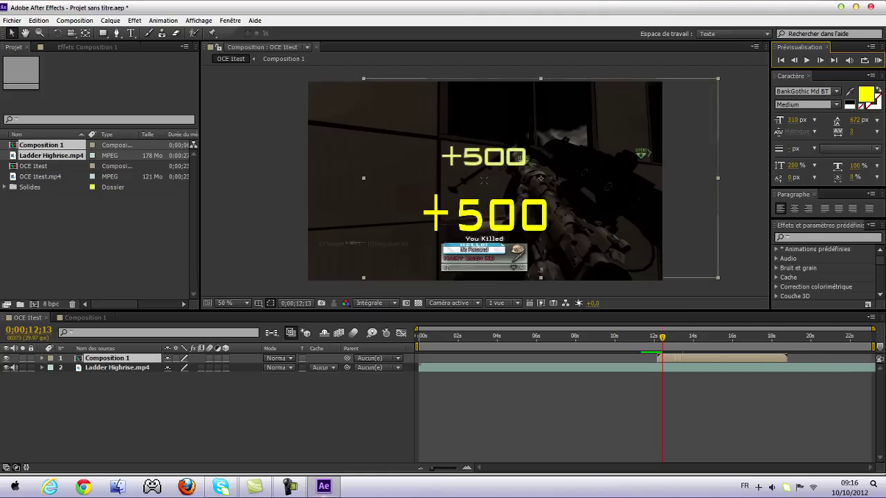
- Move Composition 1's start to the current frame, 0;00;12;13
drag(733, 358, 727, 357)
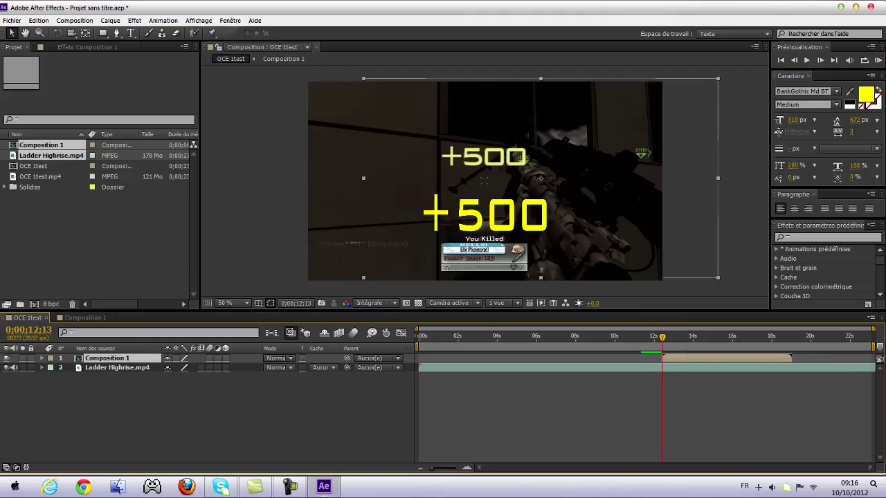
key(equal)
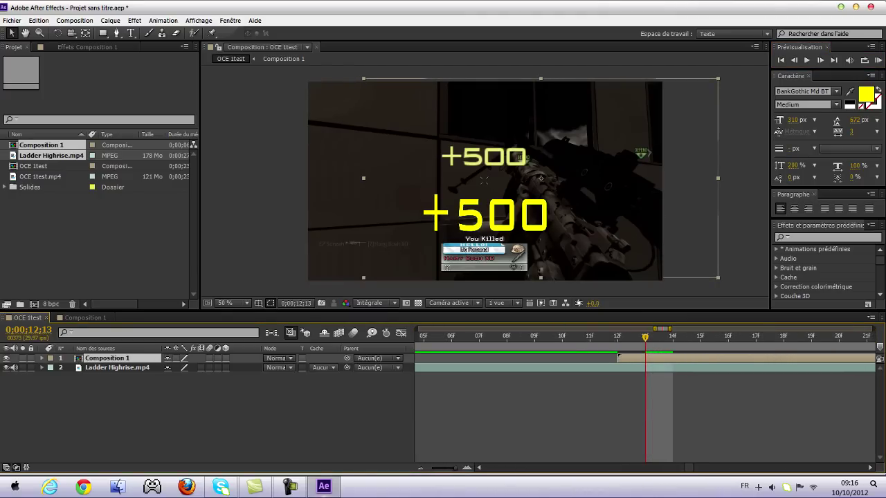
key(bracketleft)
key(minus)
key(minus)
key(minus)
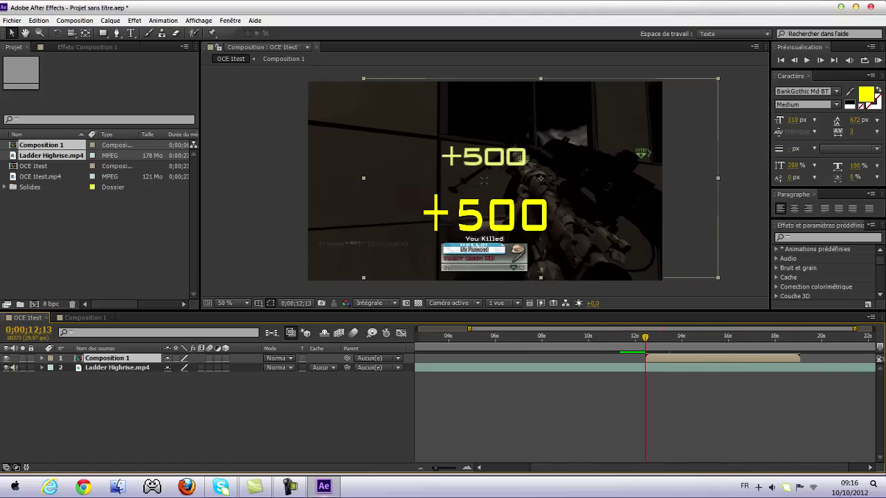
- Position and resize the big +500 to sit exactly over the game's own +500
drag(484, 214, 477, 153)
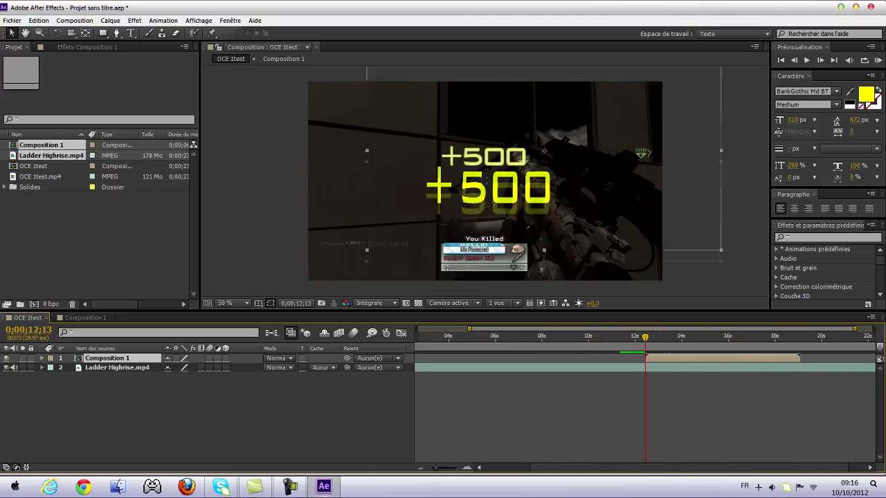
drag(477, 154, 466, 155)
key(alt+KP_Subtract)
key(alt+KP_Subtract)
key(alt+KP_Subtract)
key(alt+KP_Subtract)
key(alt+KP_Subtract)
key(alt+KP_Subtract)
key(alt+KP_Subtract)
key(alt+KP_Subtract)
key(alt+KP_Subtract)
key(alt+KP_Subtract)
key(alt+KP_Subtract)
key(alt+KP_Subtract)
key(alt+KP_Subtract)
key(alt+KP_Subtract)
key(alt+KP_Subtract)
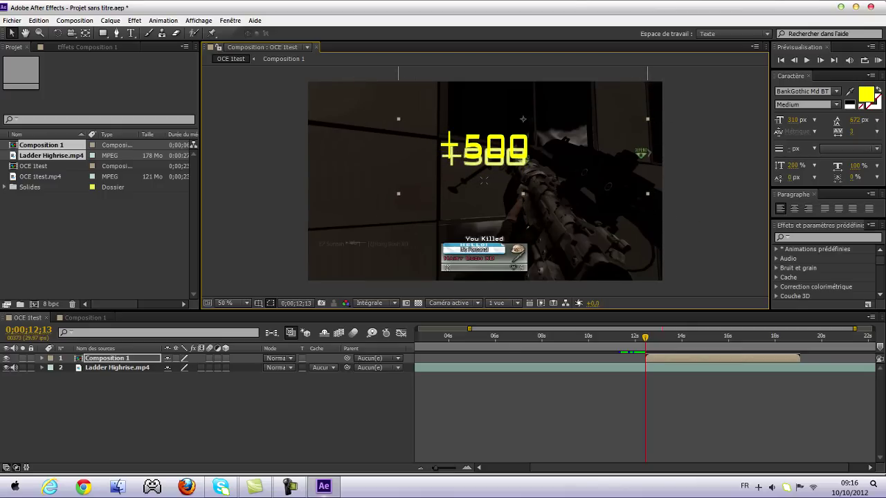
key(alt+KP_Subtract)
key(alt+KP_Subtract)
key(alt+KP_Subtract)
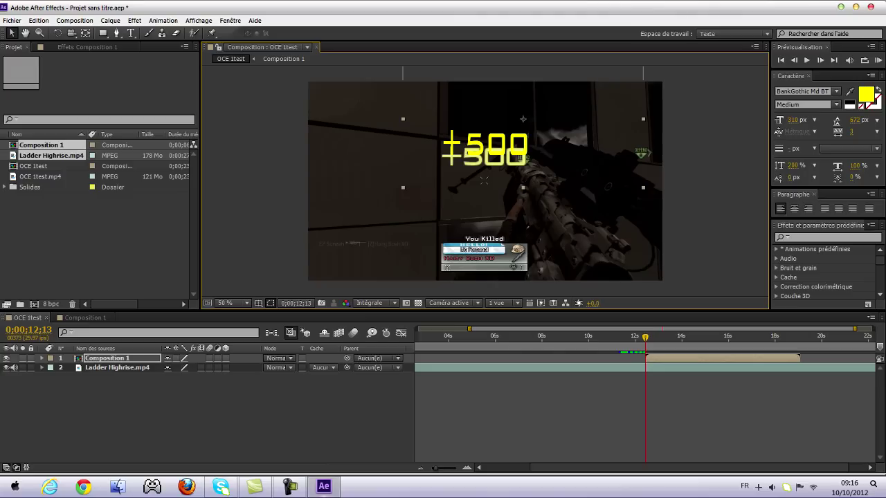
key(shift+Down)
key(shift+Down)
key(shift+Down)
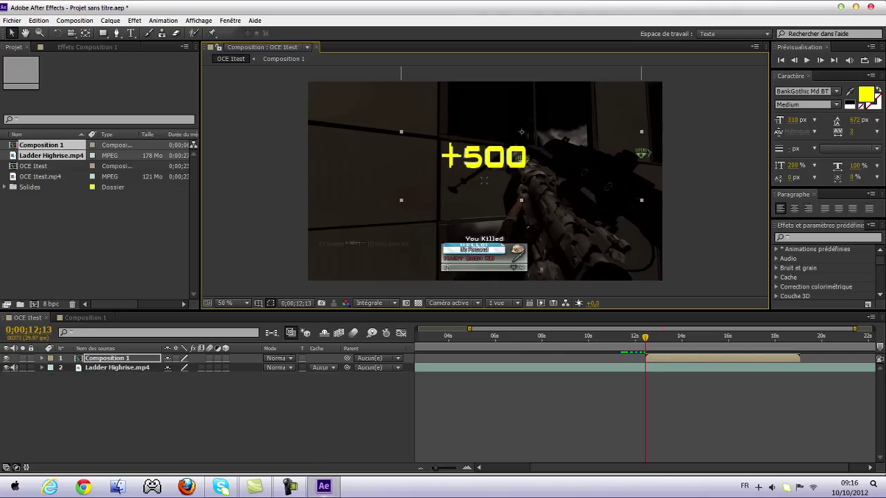
key(alt+KP_Add)
key(alt+KP_Add)
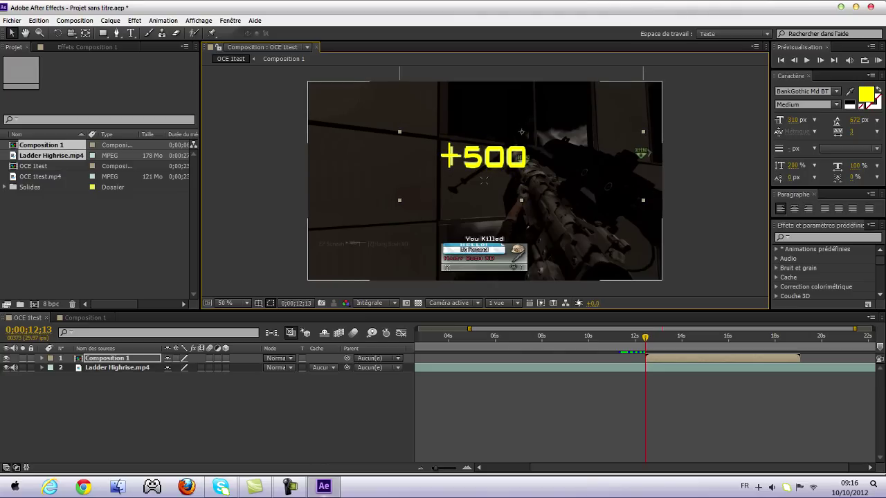
key(alt+KP_Subtract)
key(alt+KP_Subtract)
key(alt+KP_Subtract)
key(Right)
key(Right)
key(Right)
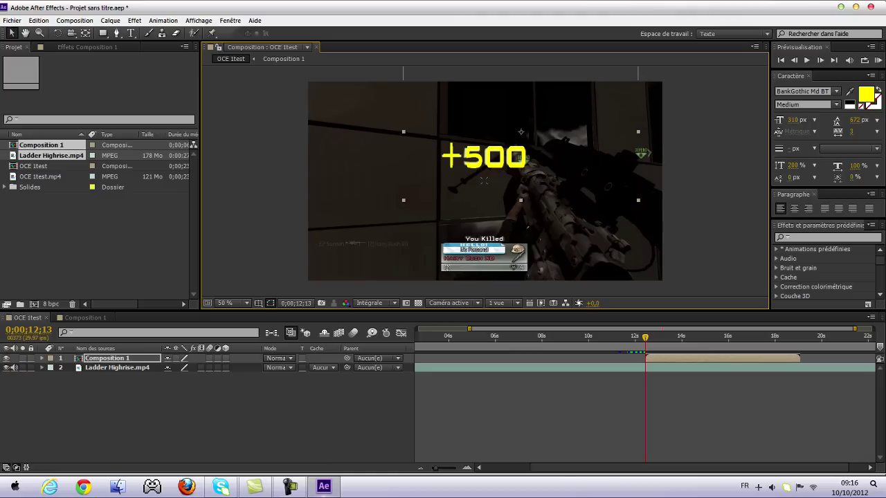
click(796, 237)
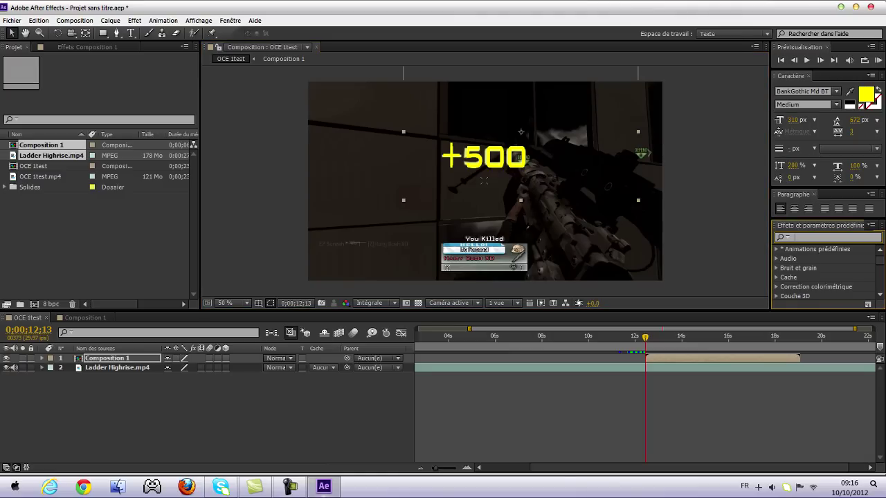
- Search the effects for 'cc pi' and apply CC Pixel Polly to the Composition 1 layer
text(cc po)
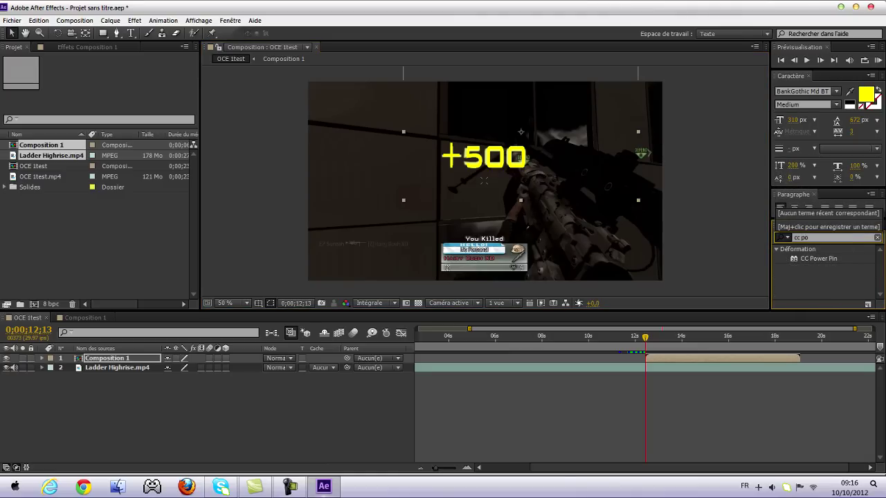
key(BackSpace)
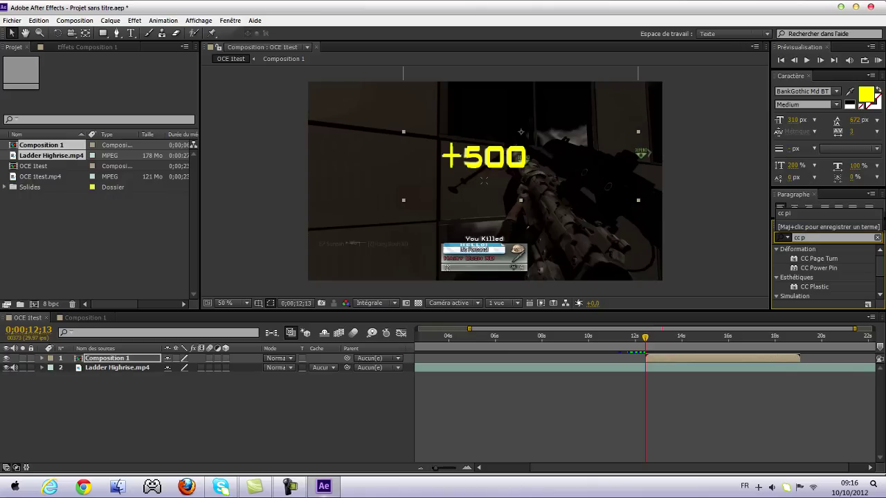
text(p)
key(BackSpace)
text(i)
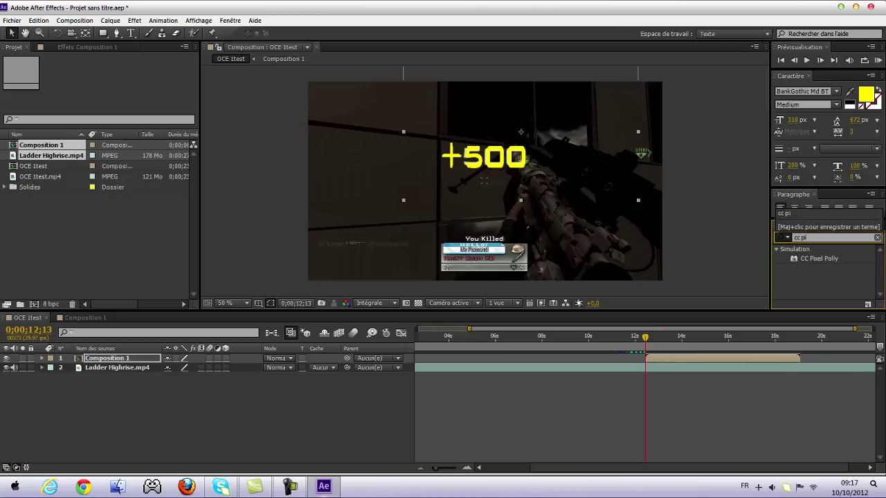
double_click(819, 258)
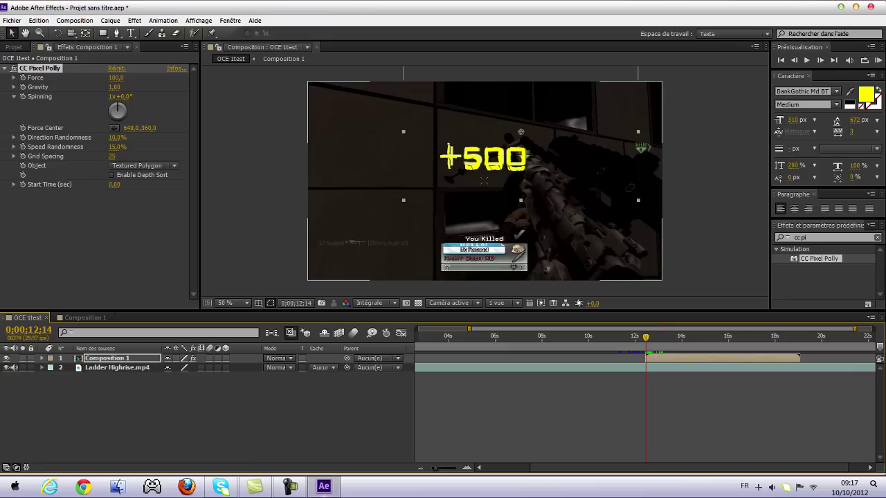
click(85, 318)
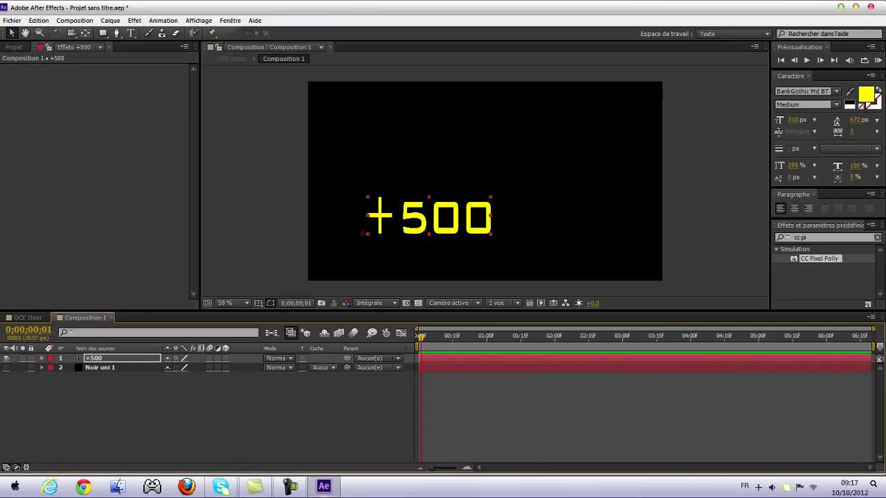
- In Composition 1, move the +500 text up toward the frame centre
right_click(85, 317)
key(Escape)
mouse_move(429, 216)
mouse_down()
mouse_move(408, 210)
mouse_move(476, 173)
mouse_up()
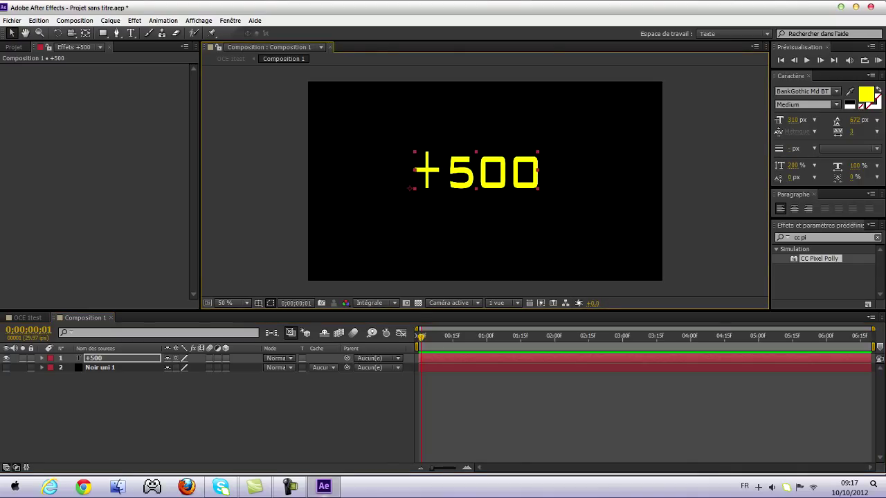
- Back in OCE 1test, nudge the +500 layer slightly left and down, then preview the shatter
click(27, 317)
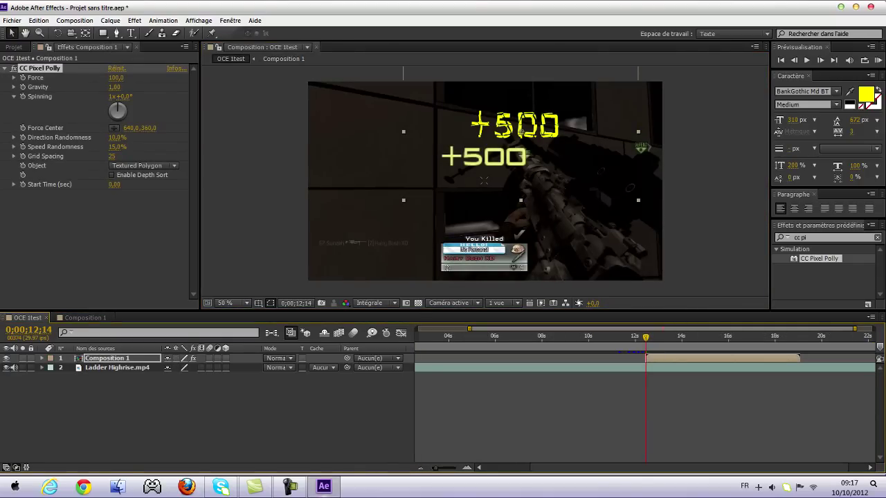
drag(506, 155, 492, 163)
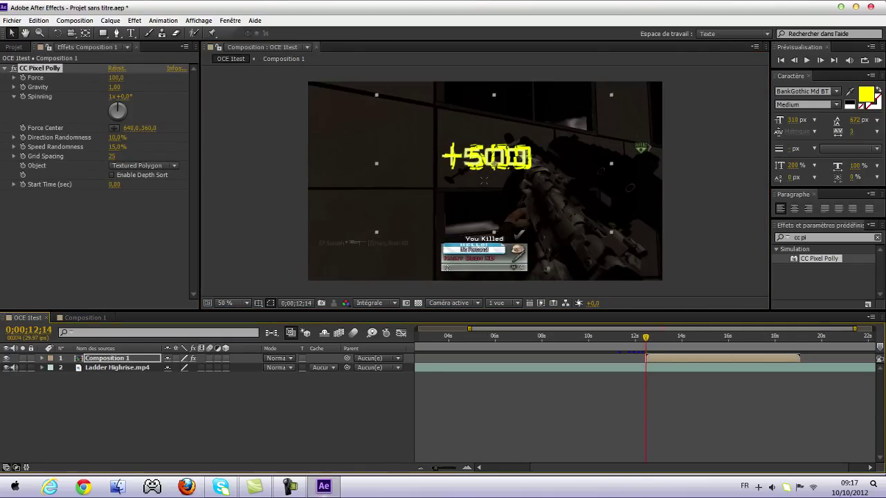
click(793, 60)
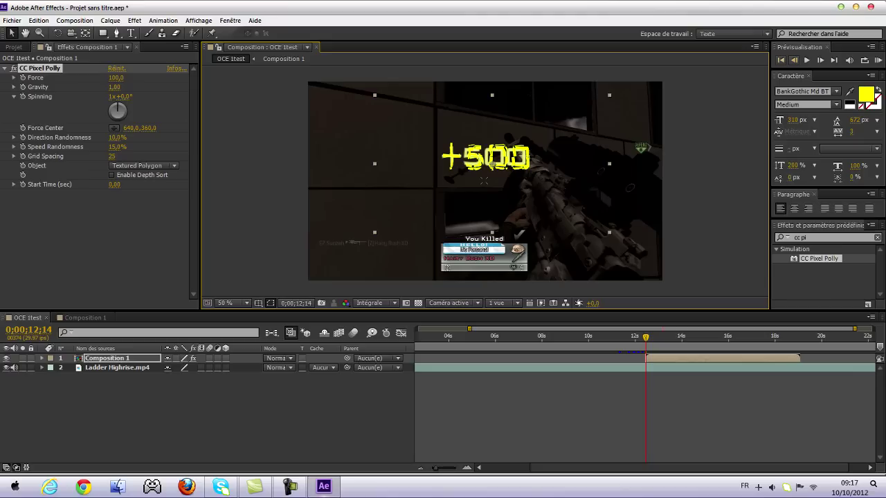
key(Left)
key(Left)
key(Left)
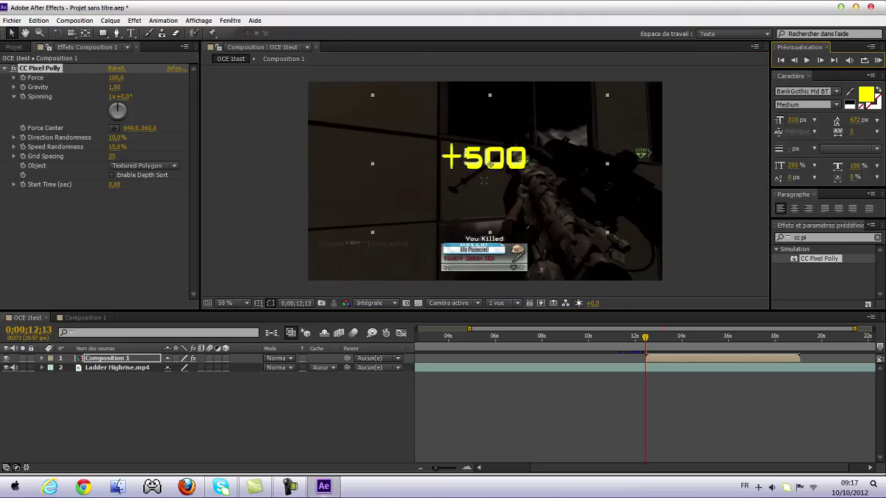
key(space)
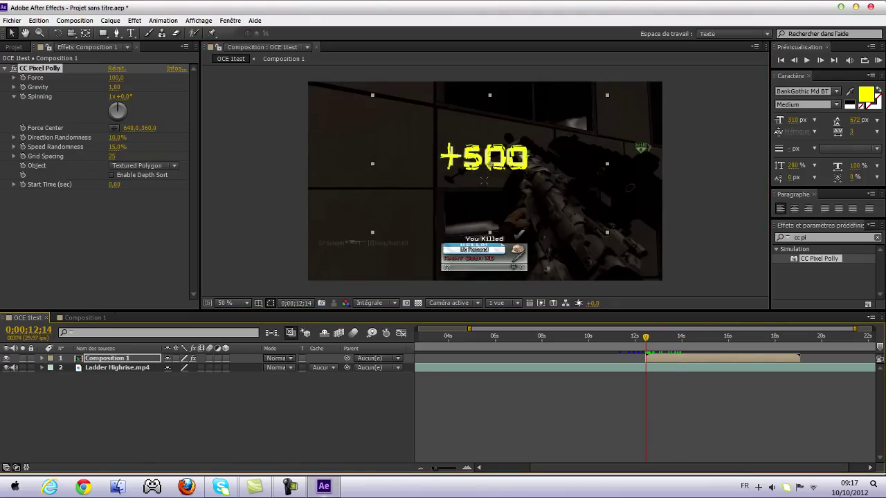
- Search effects for 'lueu' and apply Lueur diffuse to the +500 layer
click(826, 237)
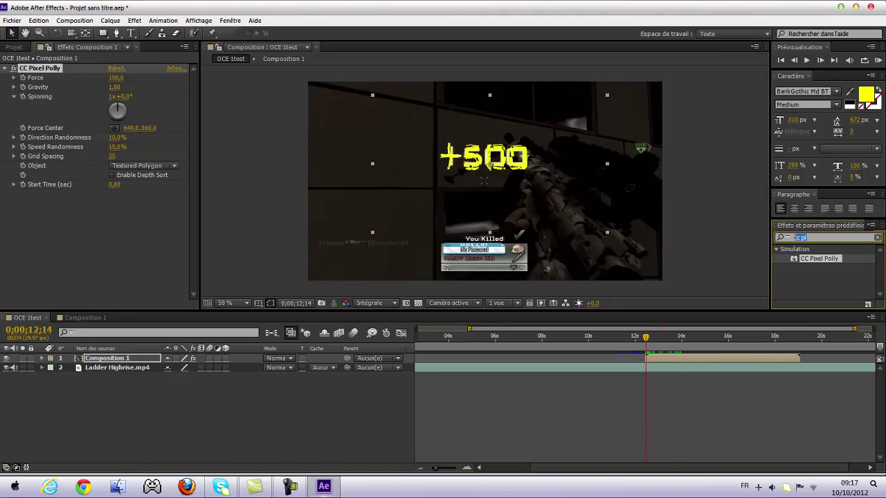
key(BackSpace)
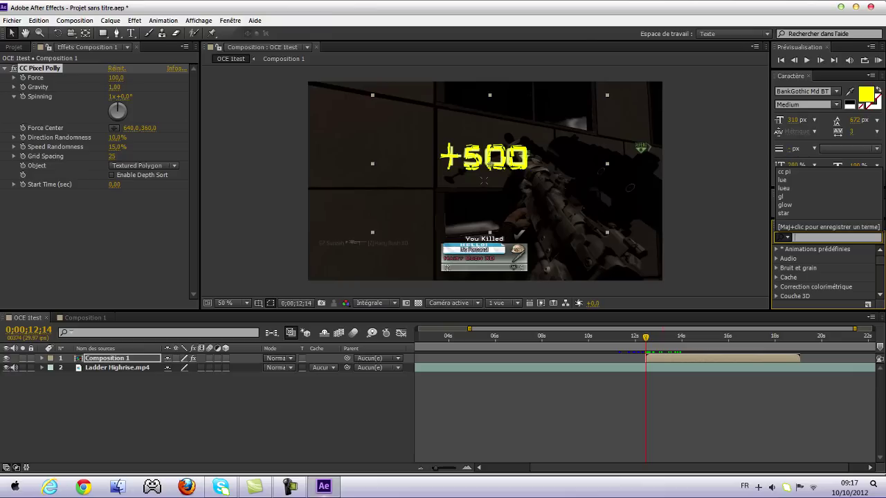
key(Escape)
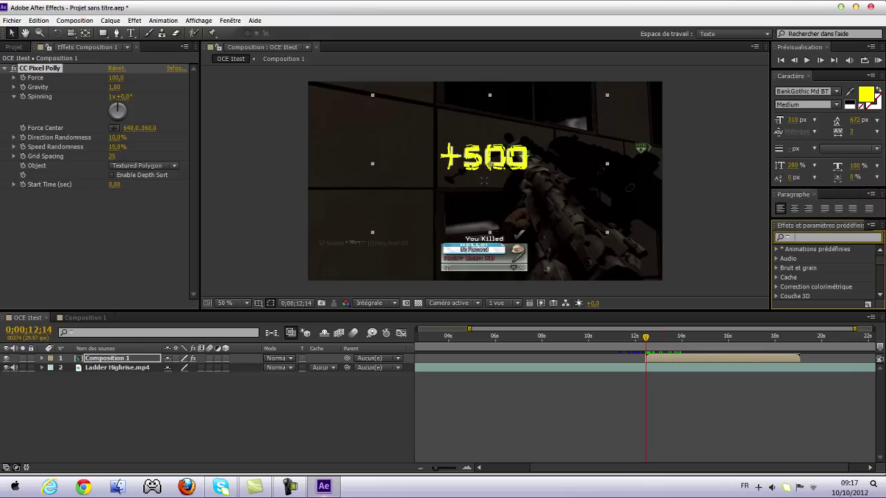
text(l)
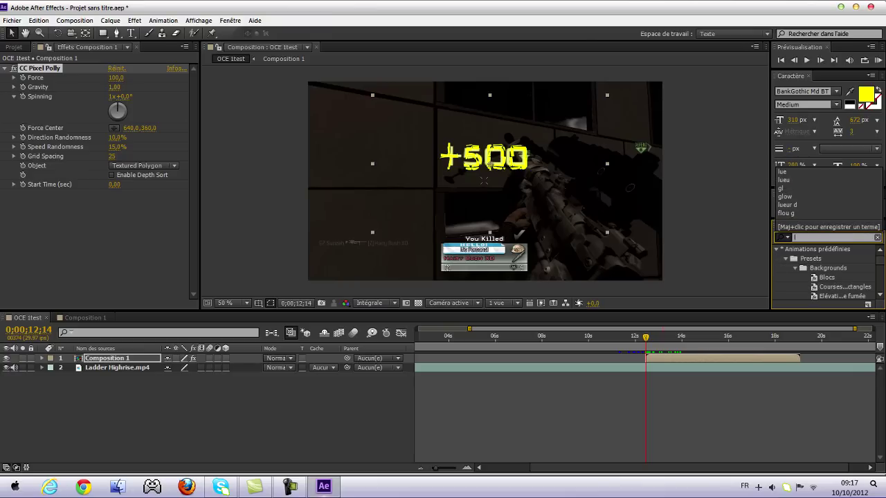
text(ueu)
double_click(819, 295)
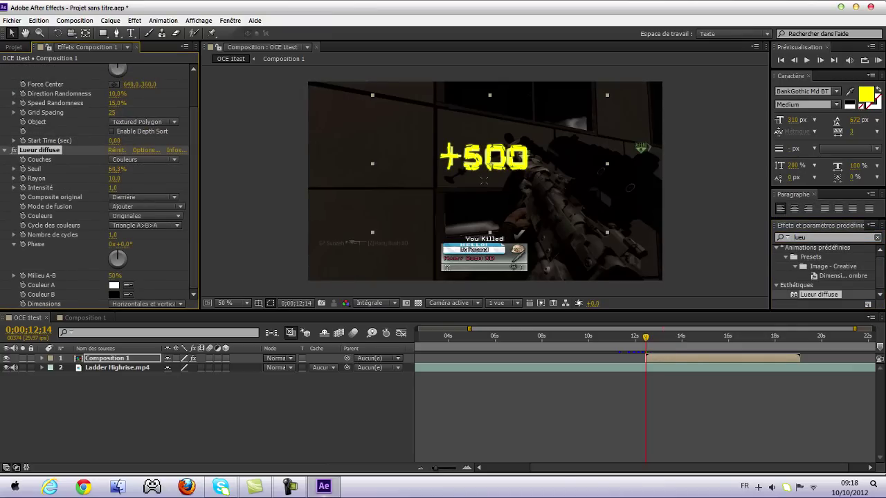
- Set the Lueur diffuse Seuil to 60% and step back before the +500 appears
drag(117, 169, 128, 168)
click(118, 168)
text(6)
text(0)
key(Return)
key(Page_Up)
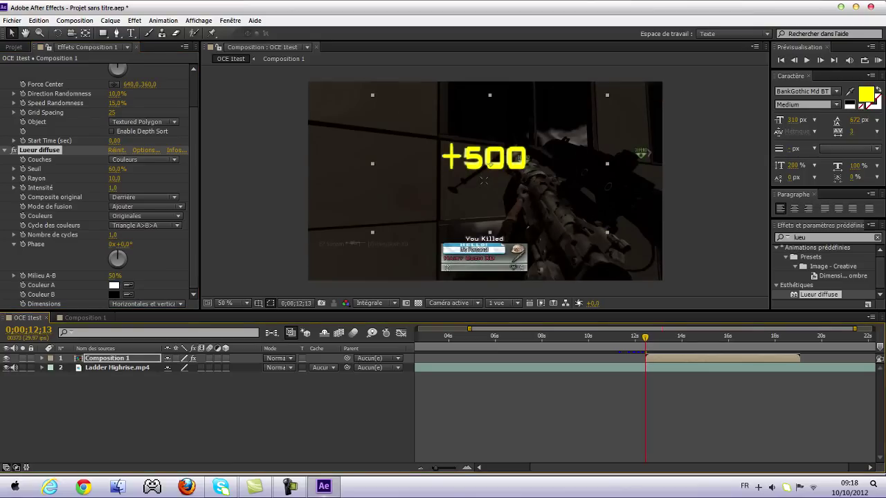
key(Page_Up)
key(Page_Up)
key(Page_Up)
- Preview the glowing +500 shatter from before the kill, then close the project window
key(Page_Up)
key(Page_Up)
key(Page_Up)
key(Page_Up)
key(Page_Up)
key(Page_Up)
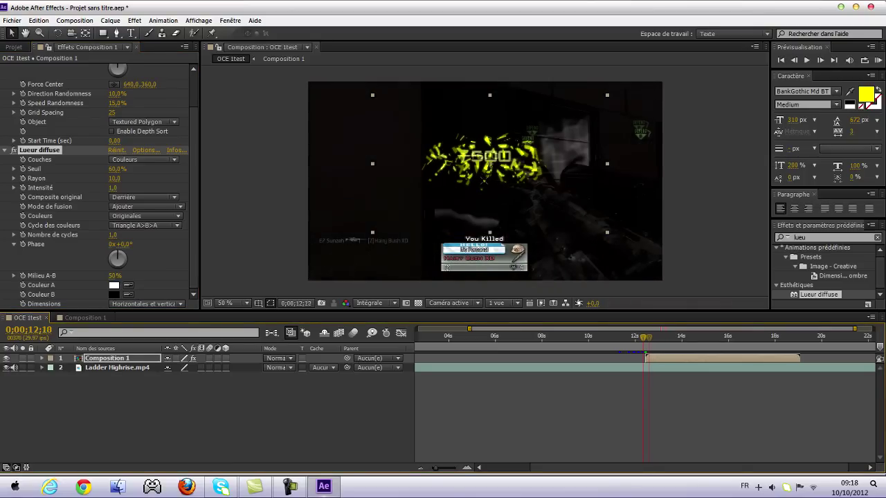
key(Page_Up)
key(Page_Up)
key(Page_Up)
key(Page_Up)
key(Page_Up)
key(Page_Up)
key(Page_Up)
key(Page_Up)
key(Page_Up)
key(space)
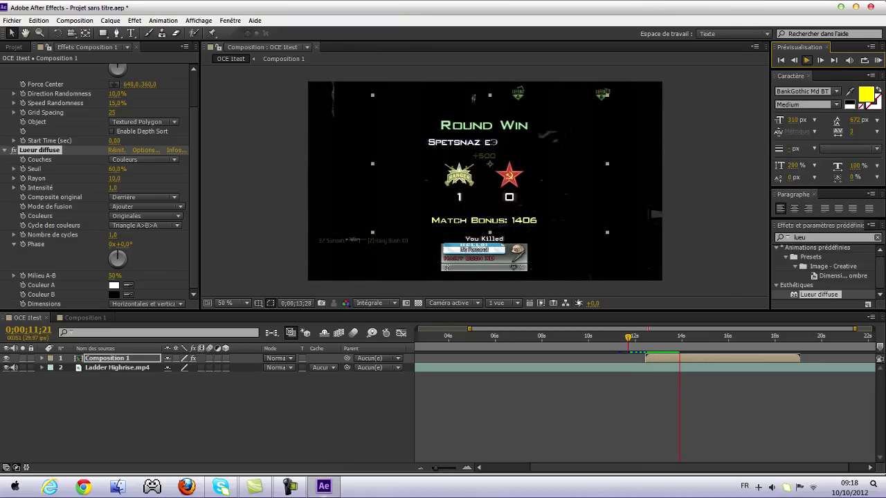
click(641, 336)
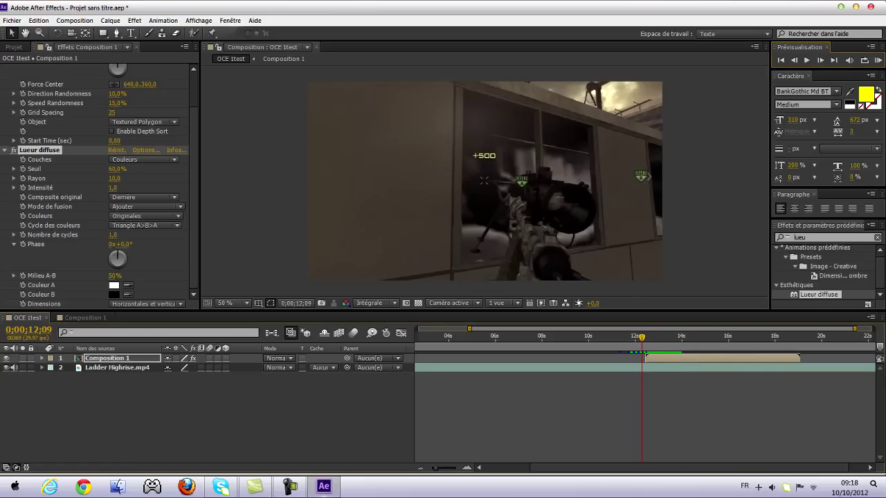
key(space)
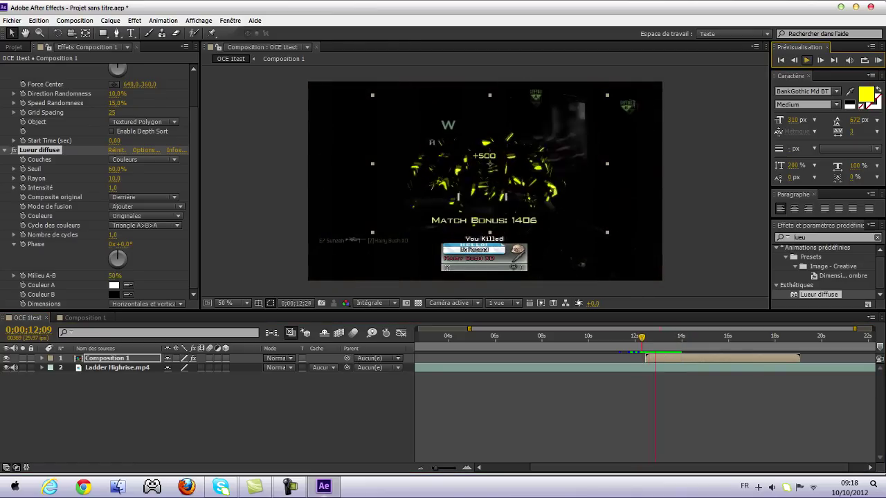
key(space)
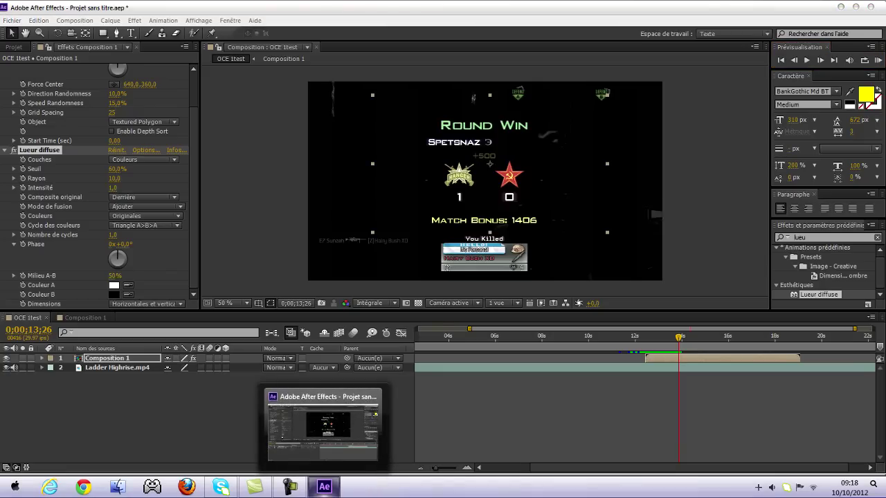
click(871, 7)
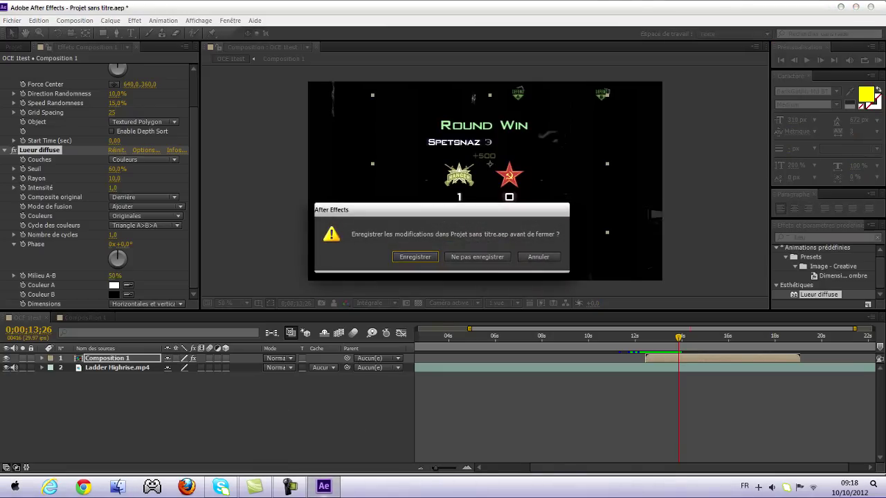
- Close After Effects without saving Projet sans titre.aep and restore the screen recorder's controls
key(Return)
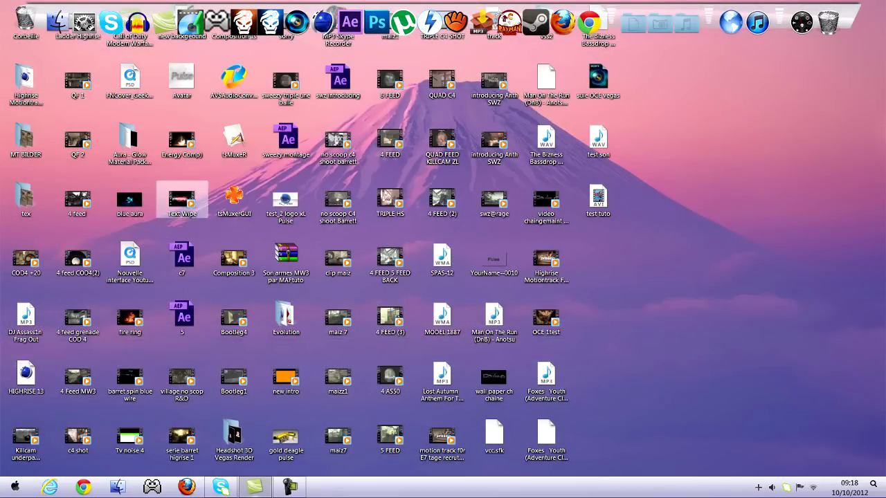
click(290, 486)
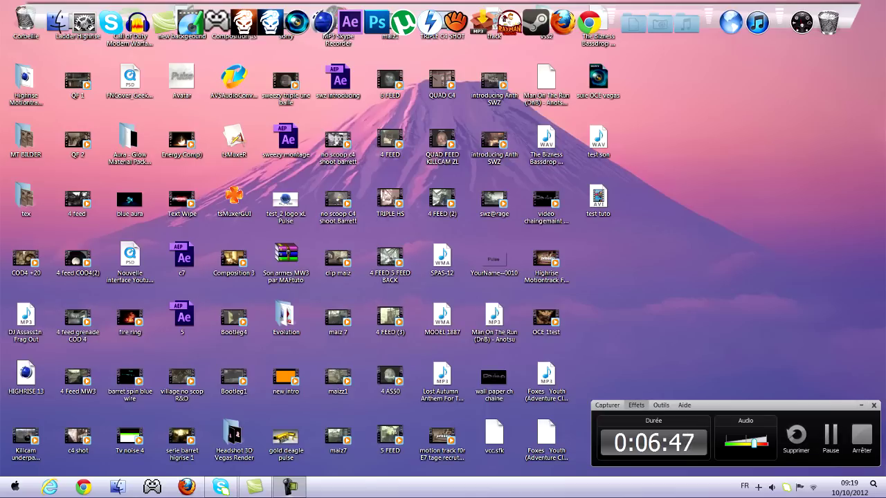
click(636, 404)
key(Escape)
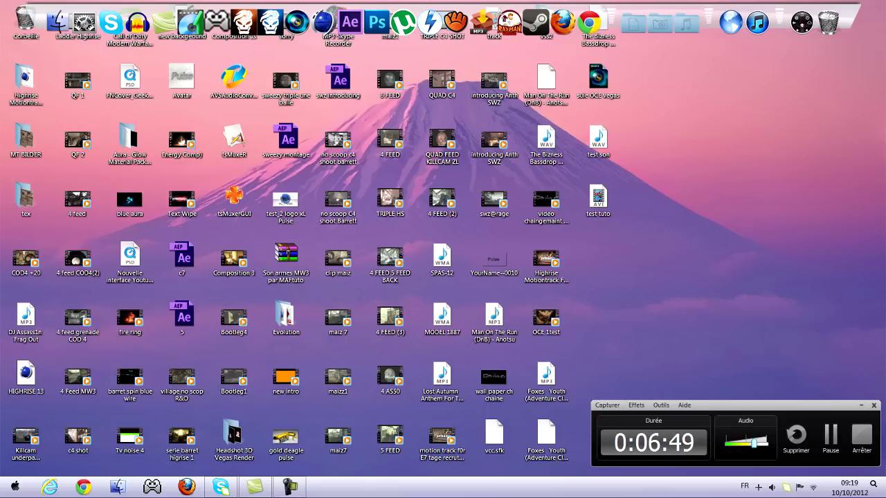